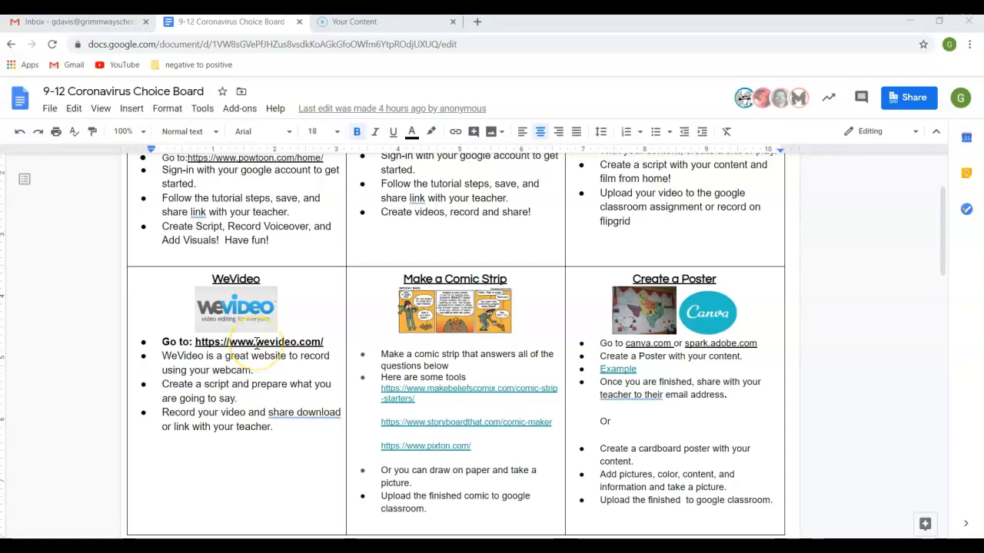
Open the WeVideo website from the link in the choice board's WeVideo cell and look over its home page
click(257, 343)
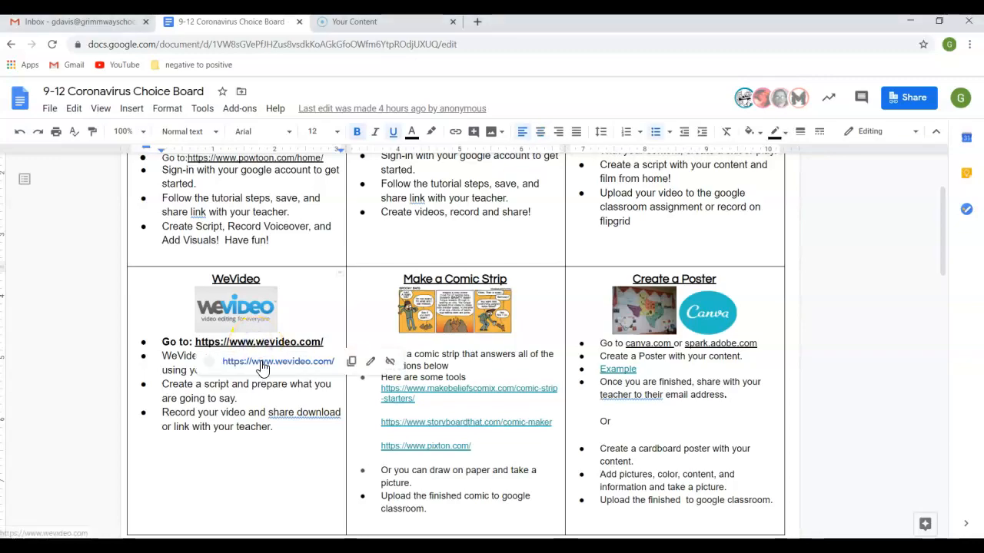
click(262, 363)
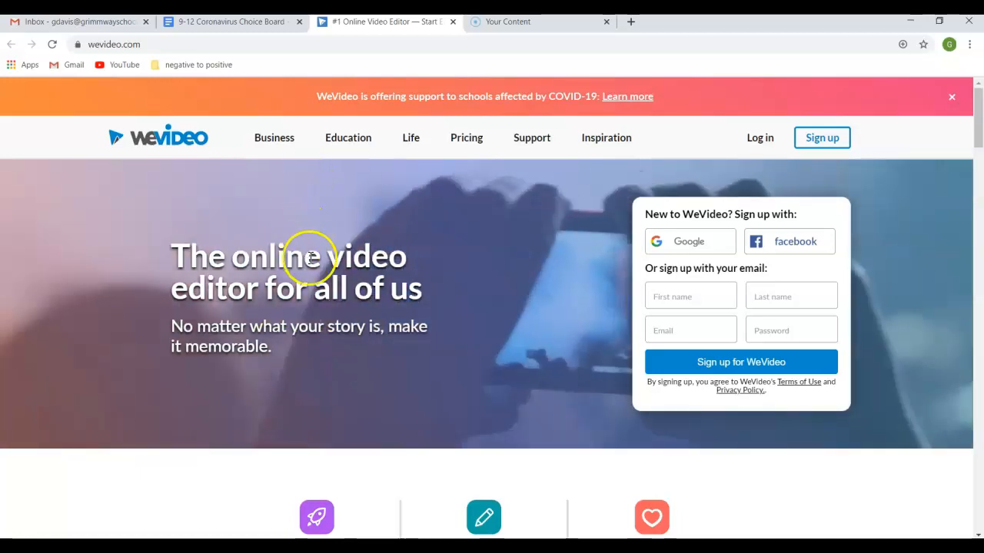
scroll(407, 279, down, 3)
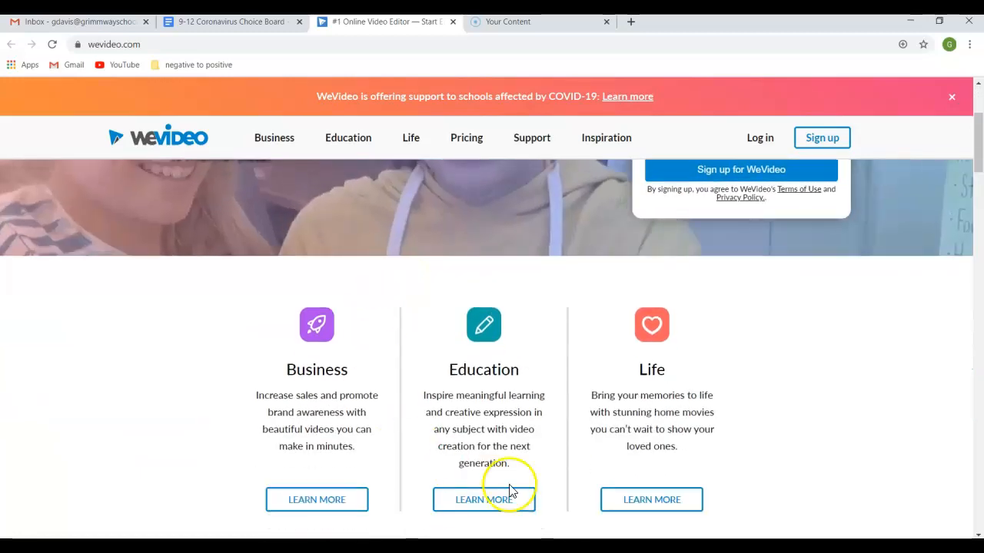
scroll(484, 397, up, 3)
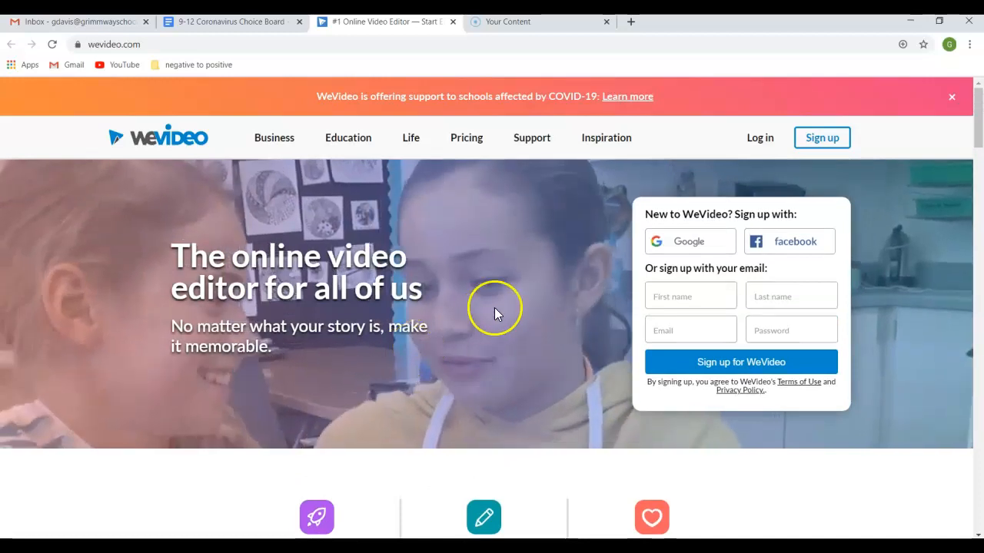
Sign up for the WeVideo Free Plan with the Google account and continue to the account setup
click(694, 249)
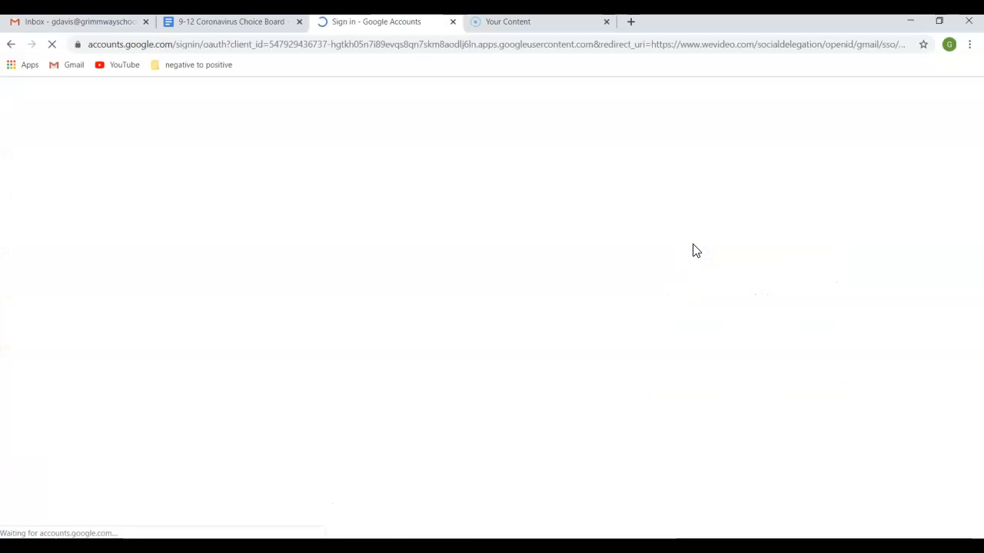
click(461, 277)
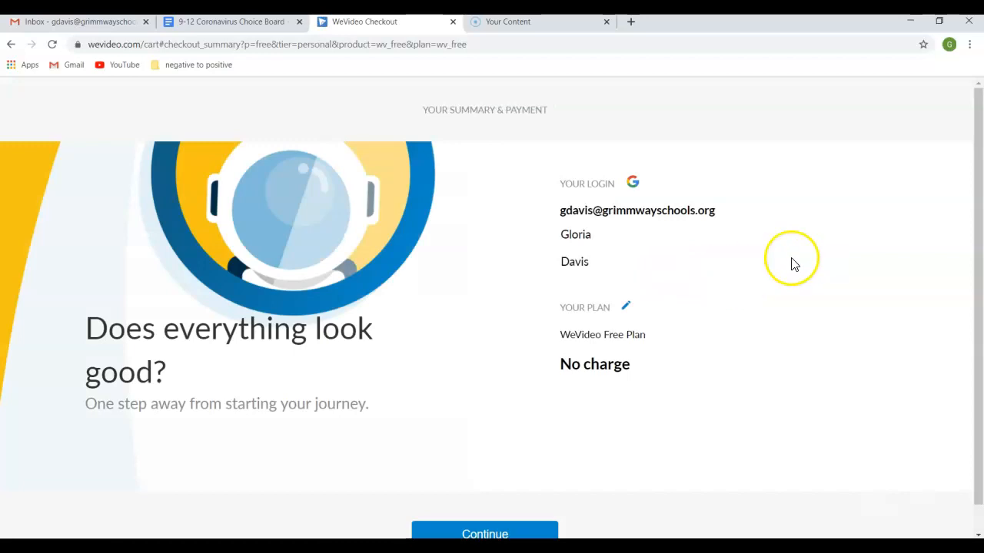
scroll(839, 258, down, 1)
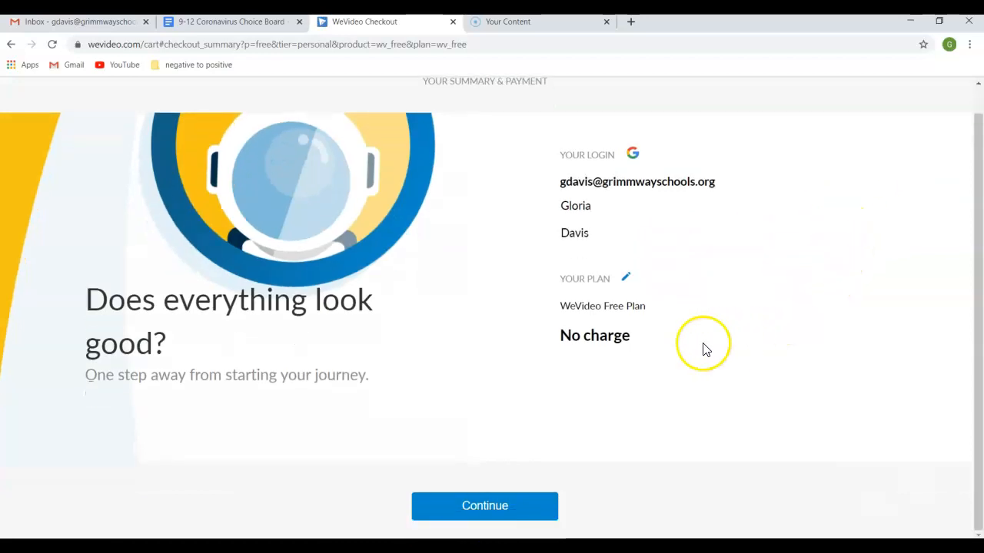
click(484, 509)
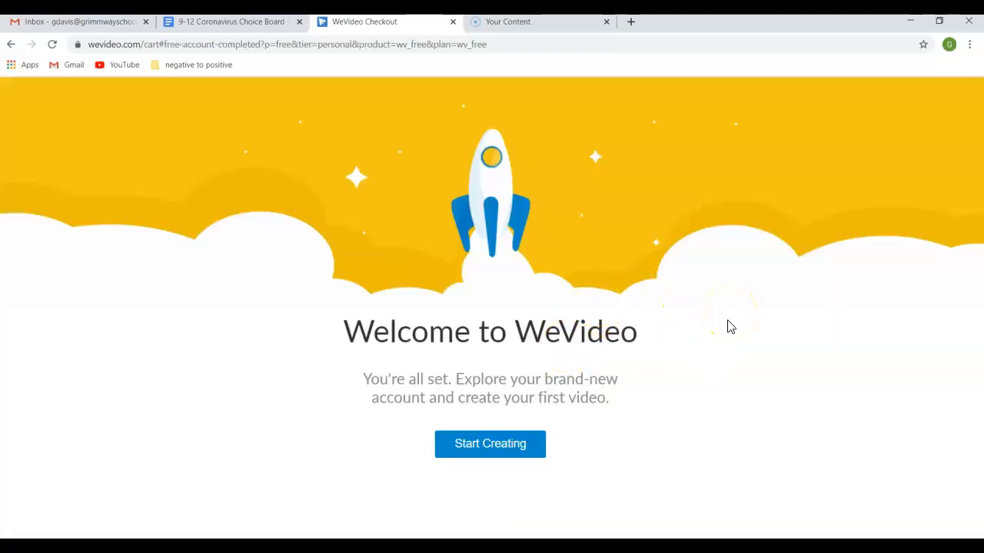
click(498, 452)
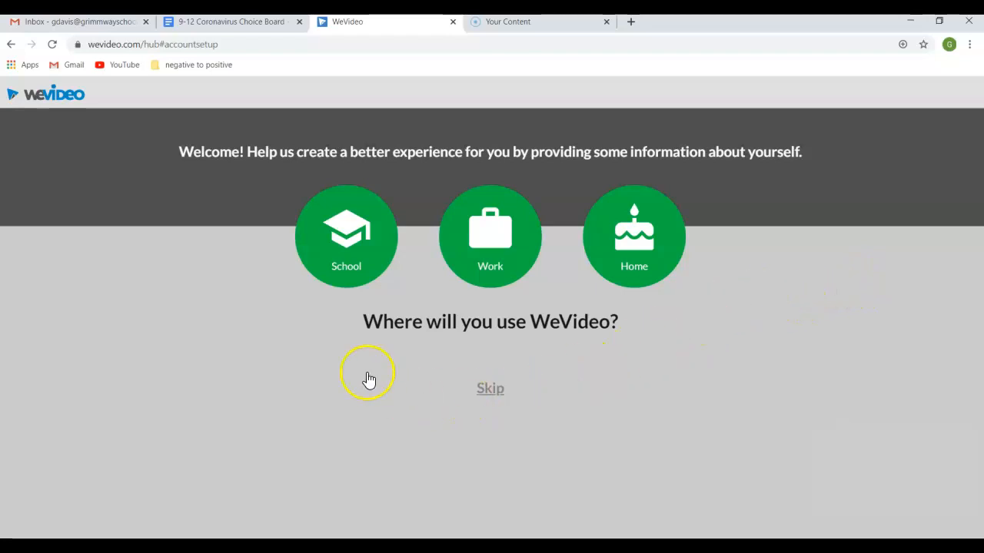
Answer the first setup questions with School, Educator and K-12, and submit them
click(356, 237)
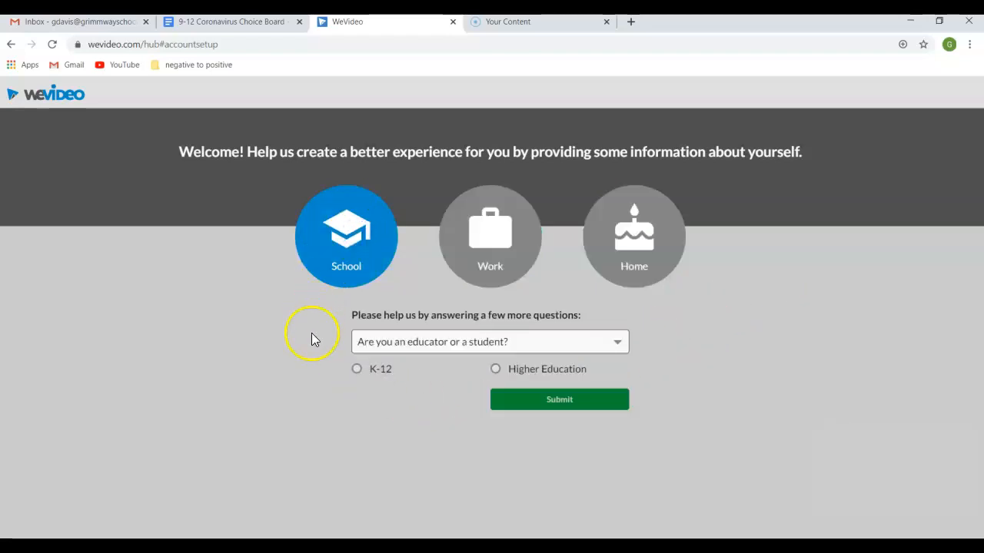
click(450, 352)
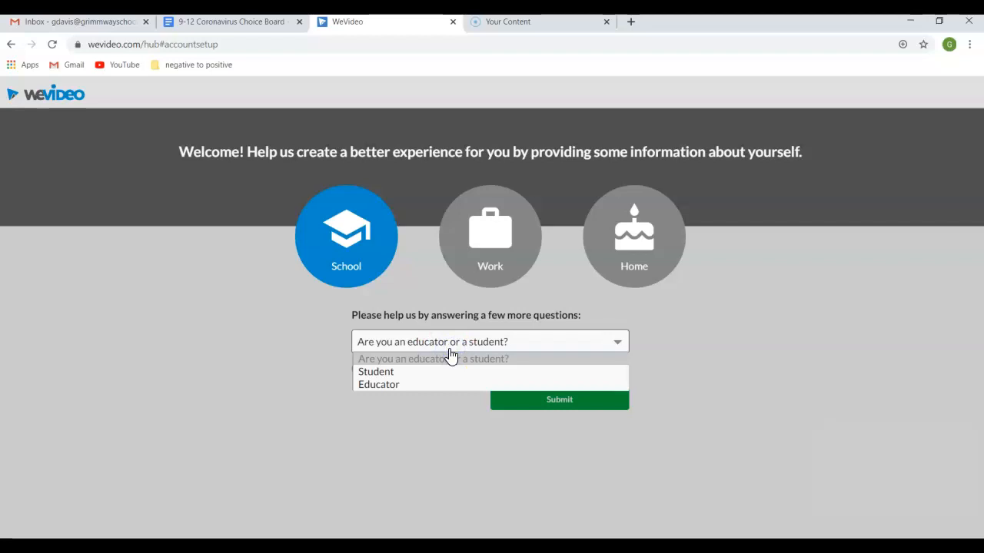
click(416, 384)
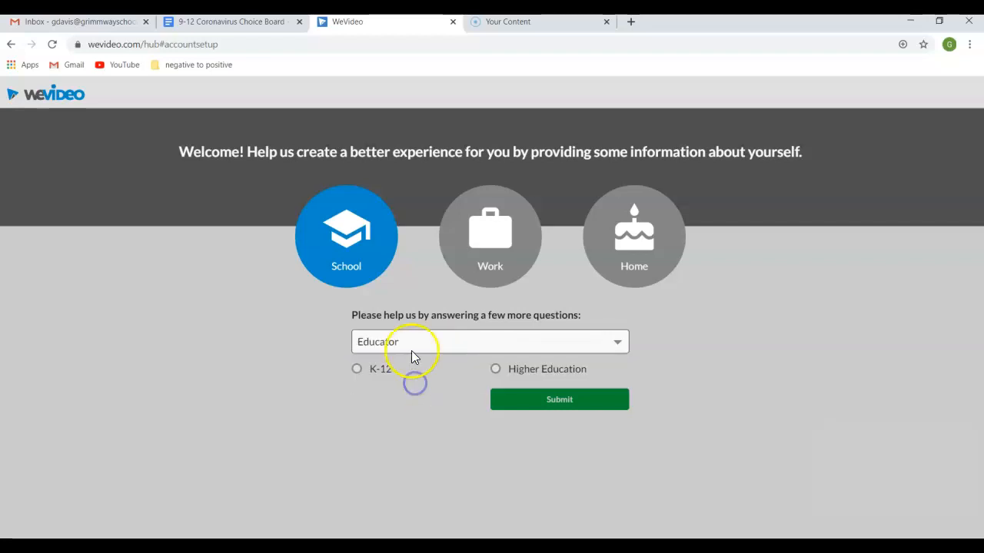
click(356, 369)
click(551, 399)
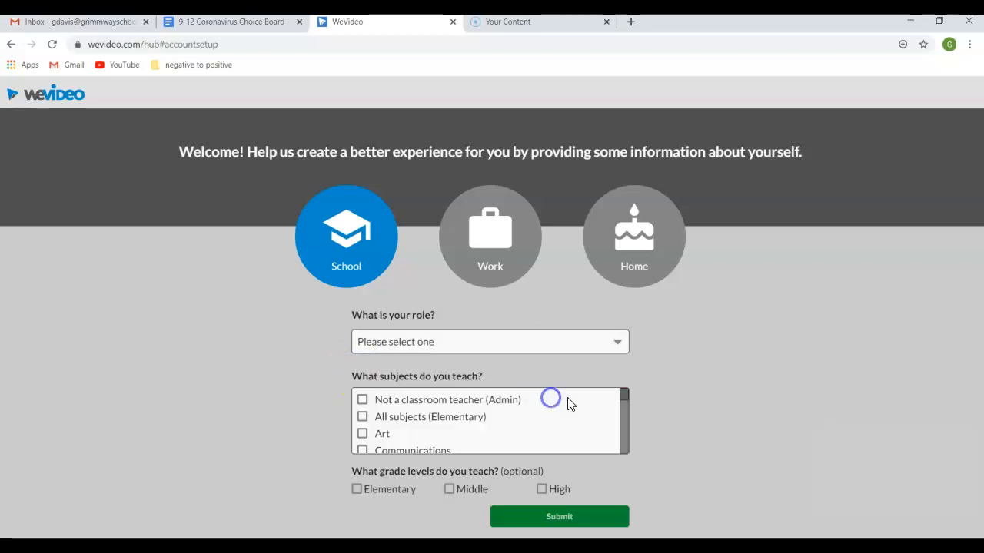
Complete the teaching profile with the Classroom Teacher role, a taught subject and the Middle grade level, and submit it
scroll(529, 424, down, 5)
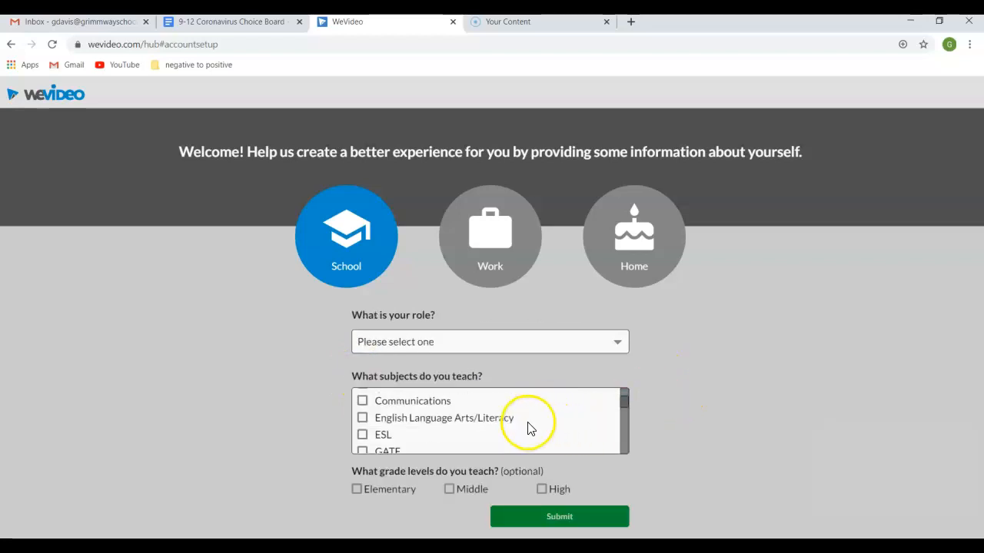
click(364, 429)
scroll(625, 406, down, 3)
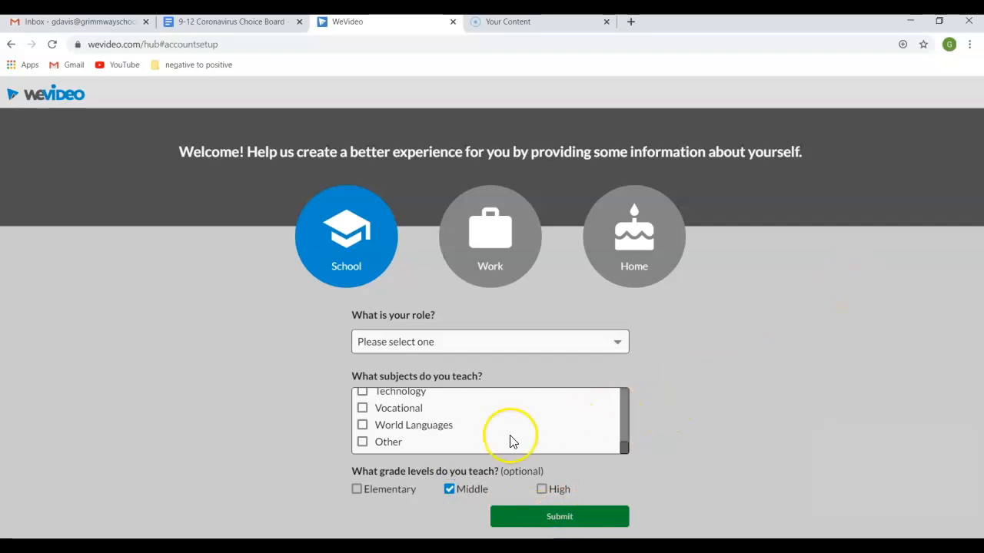
click(498, 343)
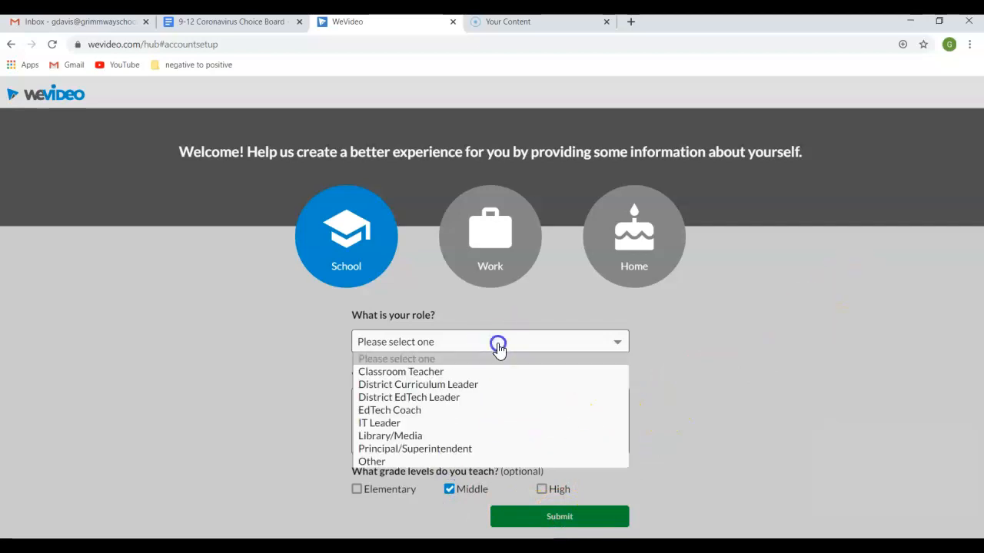
click(451, 373)
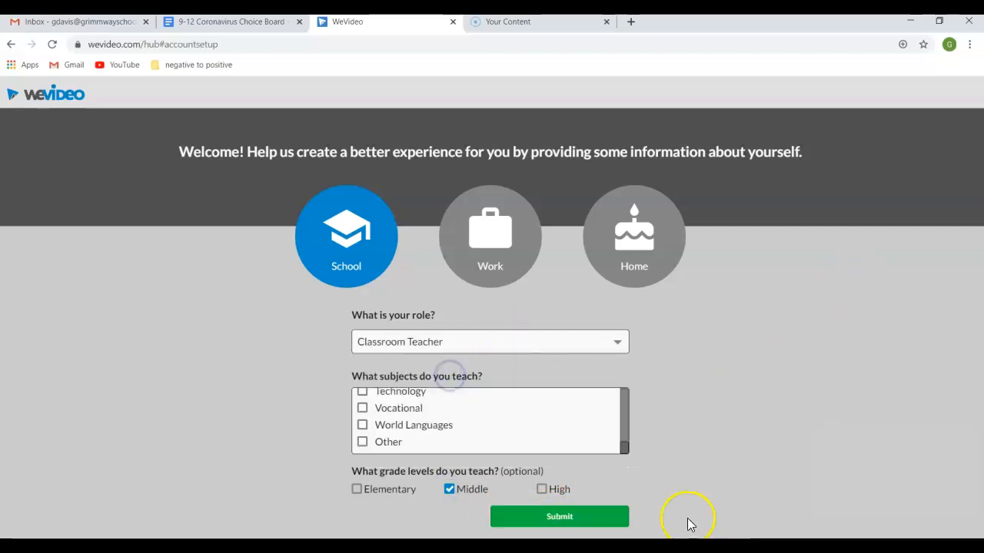
click(576, 518)
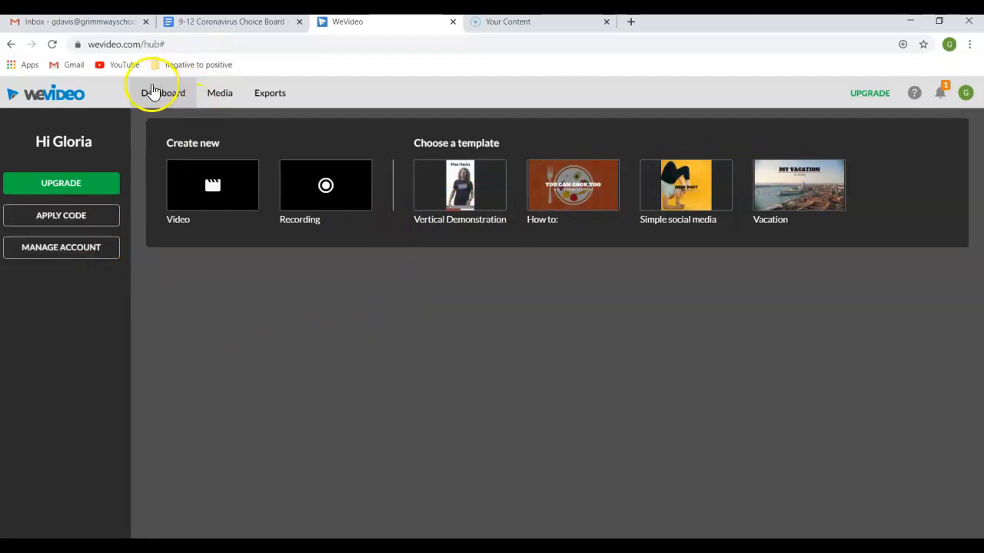
Look at the Media and Exports pages and return to the Dashboard
click(220, 95)
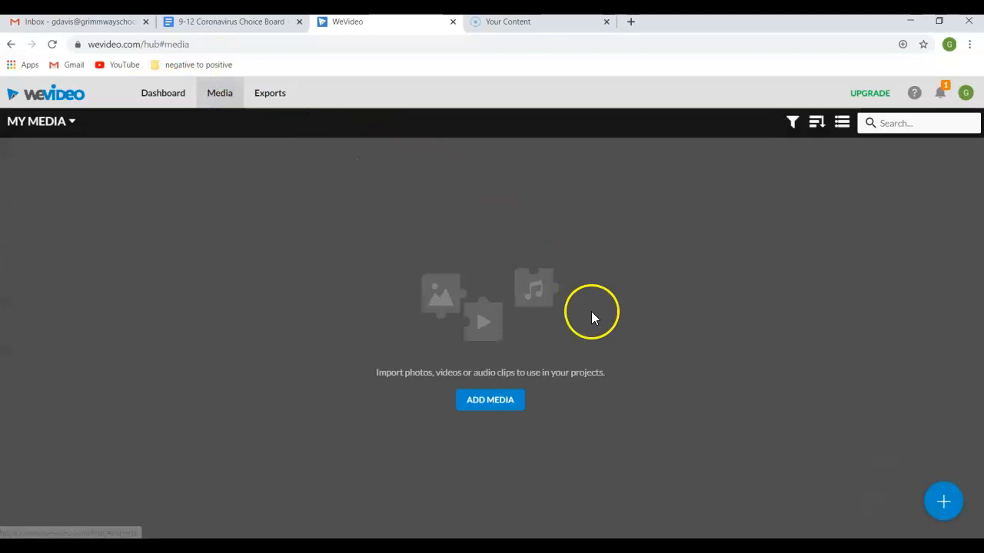
click(278, 103)
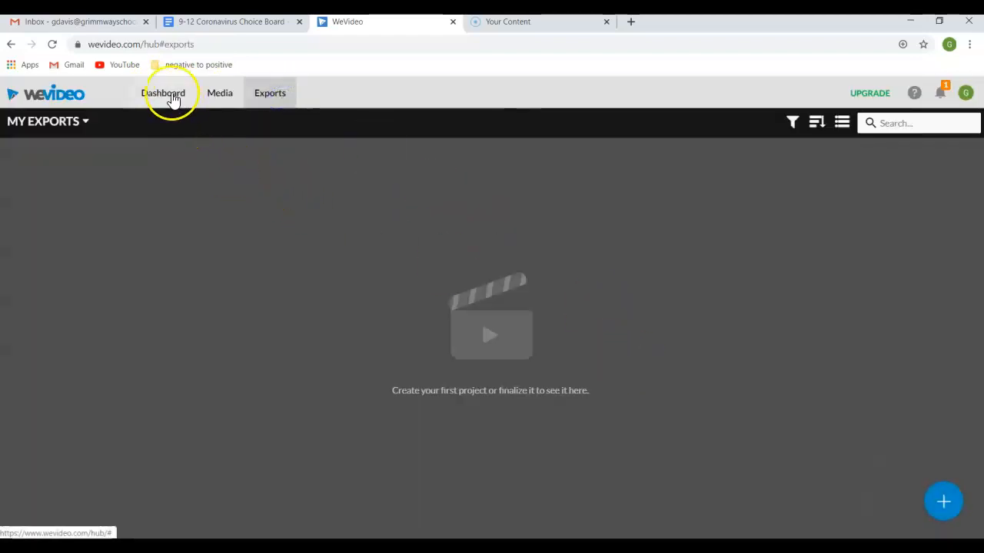
click(170, 98)
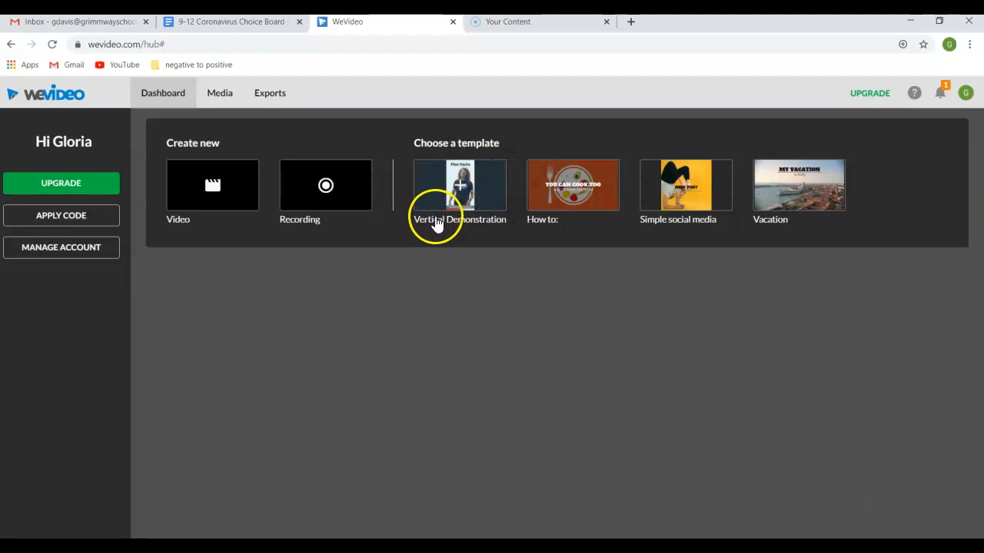
Create a video from the "How to:" template and play it through in the preview
click(588, 183)
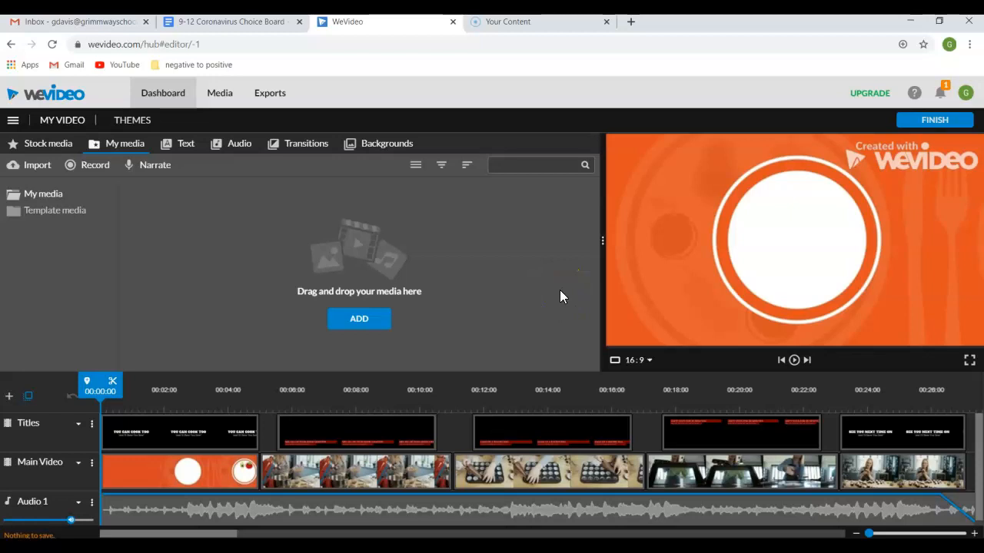
click(794, 360)
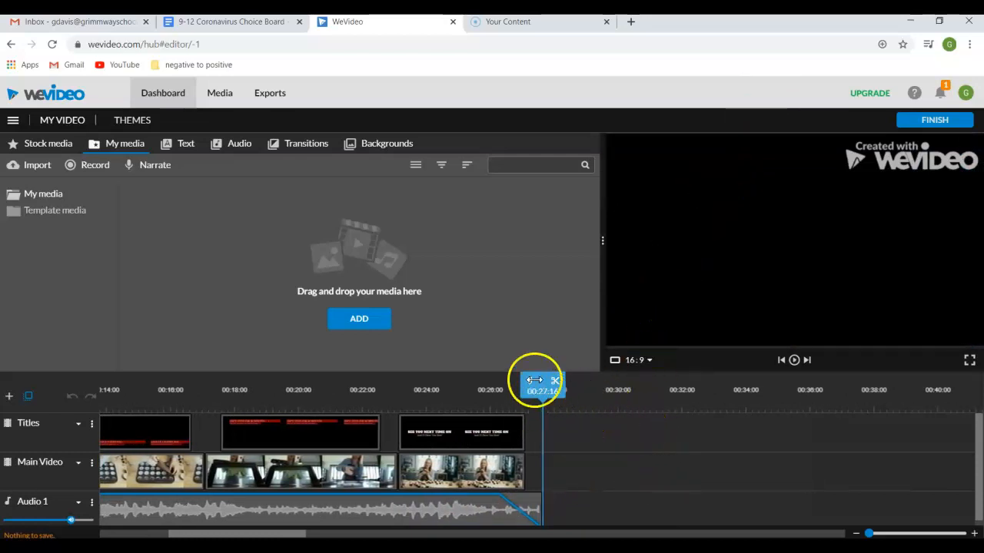
Return the playhead to the start and inspect the opening dish animation clip and the first title clip
drag(538, 387, 38, 391)
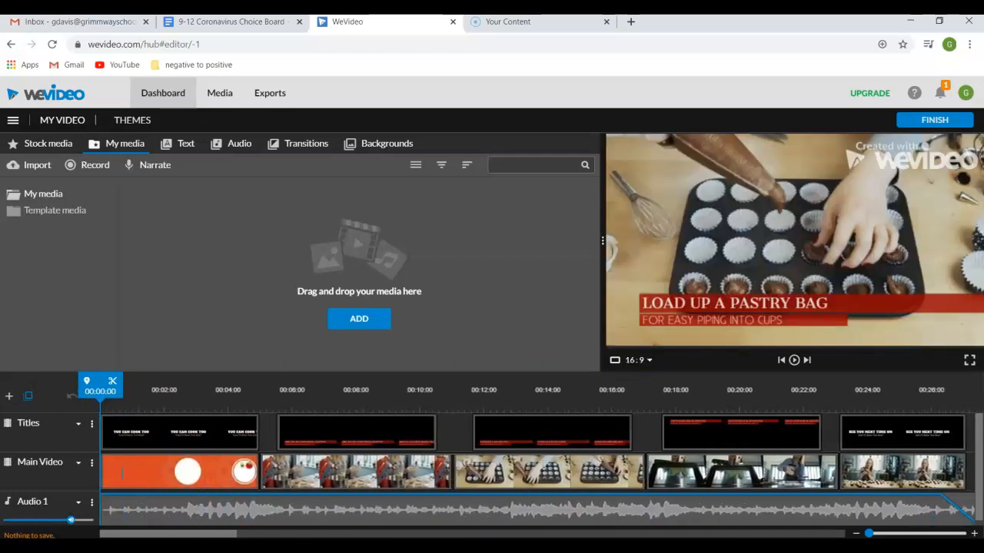
click(116, 479)
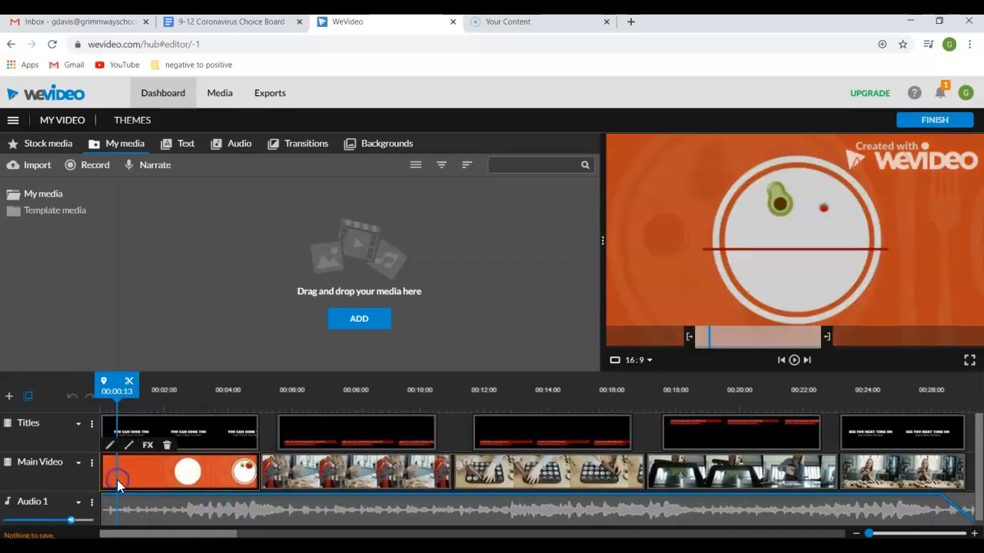
click(153, 437)
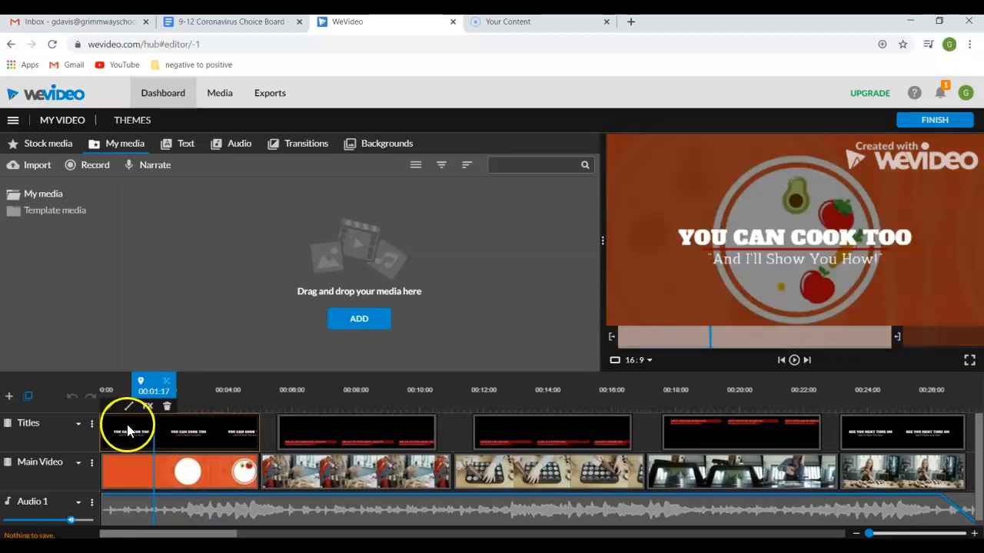
Enlarge the Titles track to the largest available track height
click(27, 423)
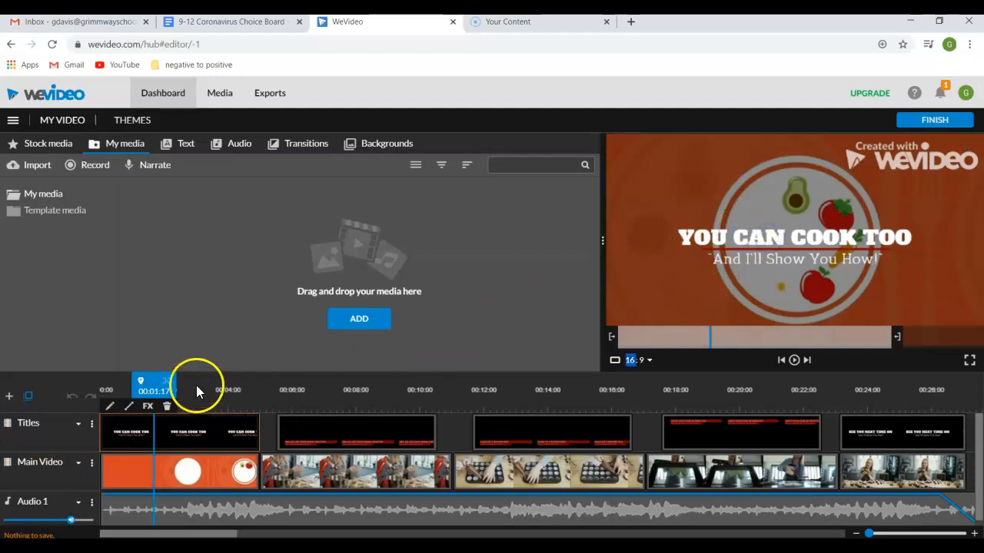
click(37, 423)
click(78, 425)
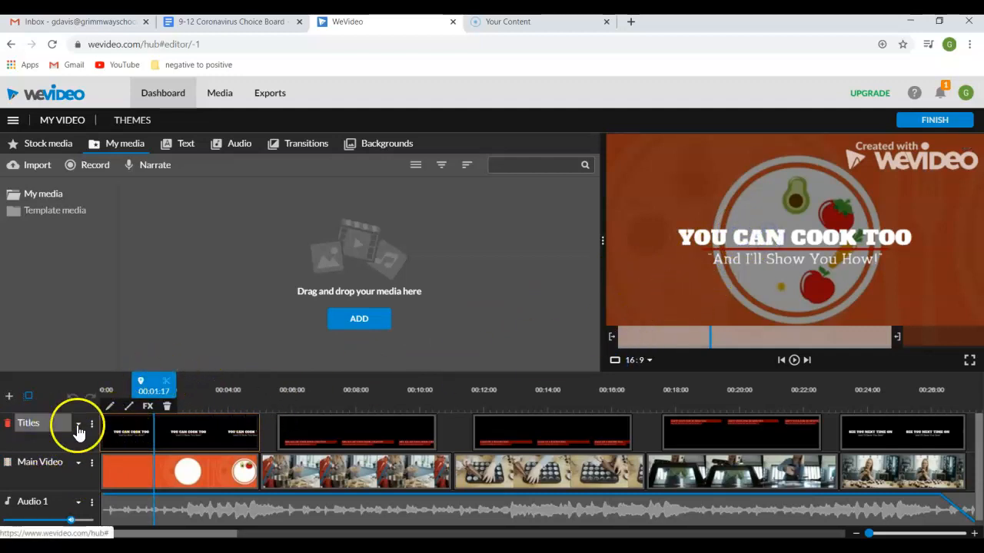
click(82, 462)
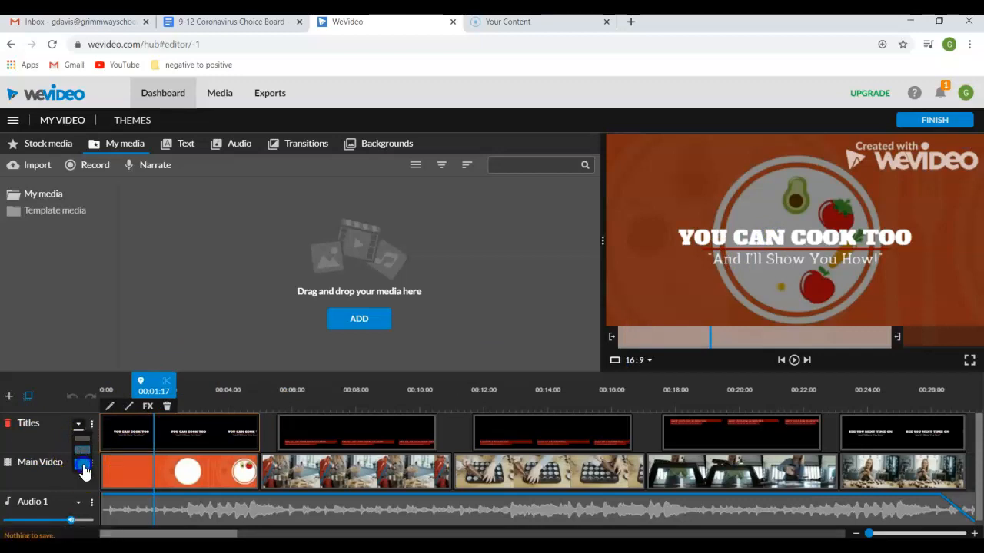
click(78, 425)
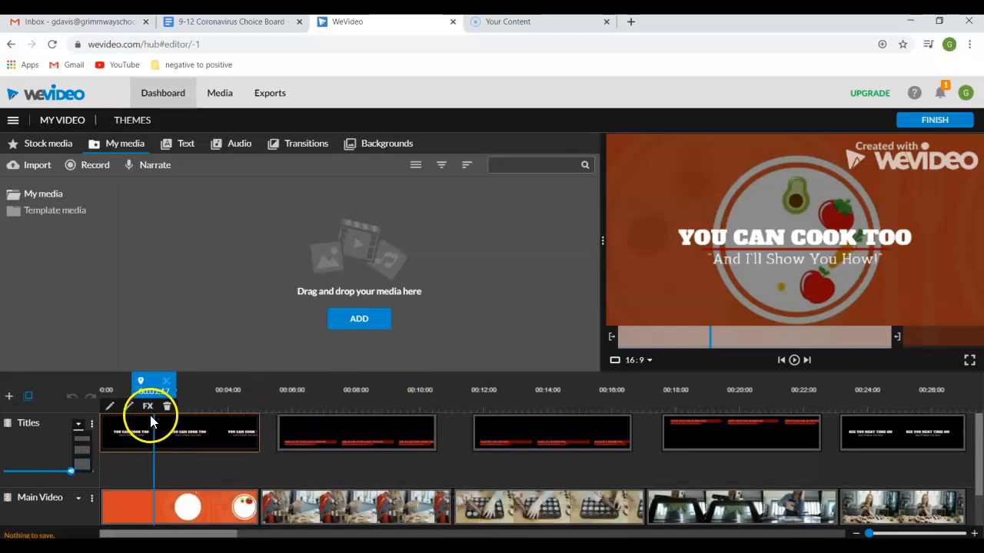
click(79, 426)
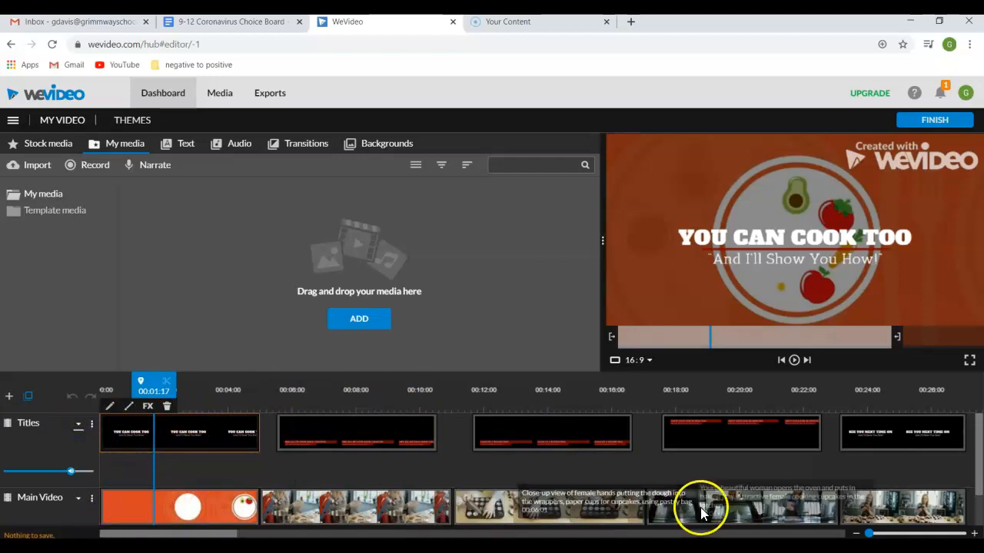
Move the playhead back to the start of the timeline and select the "You Can Cook Too" title clip
click(130, 430)
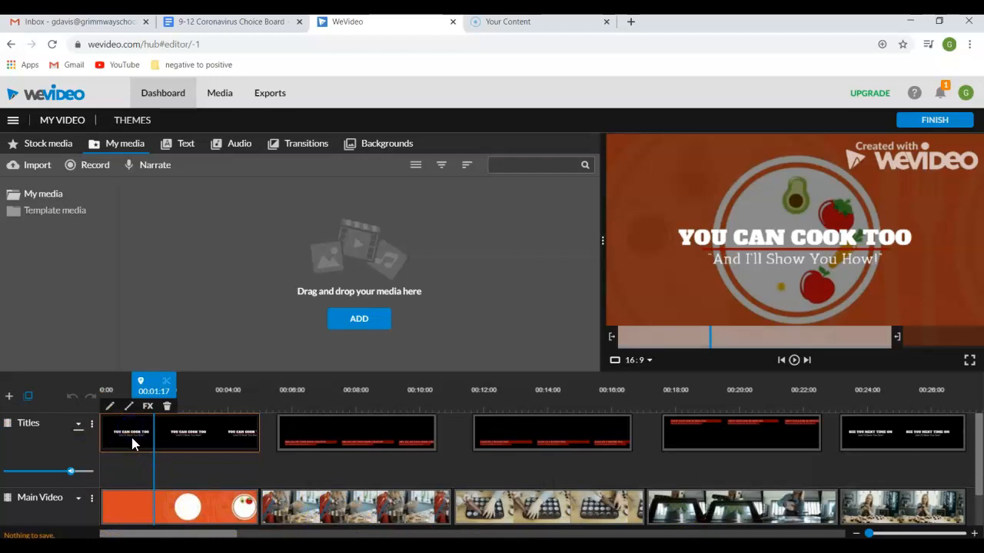
click(152, 378)
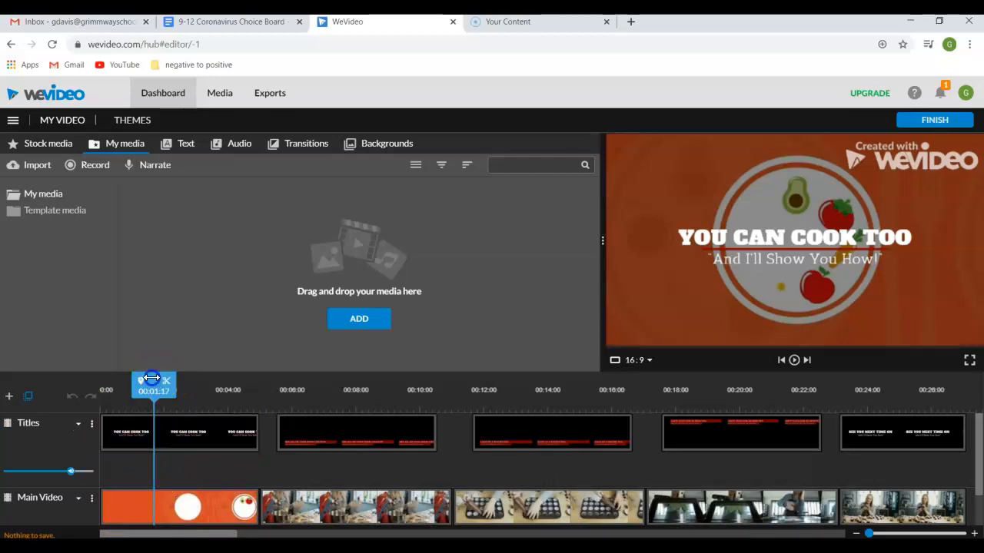
drag(152, 378, 91, 385)
click(133, 455)
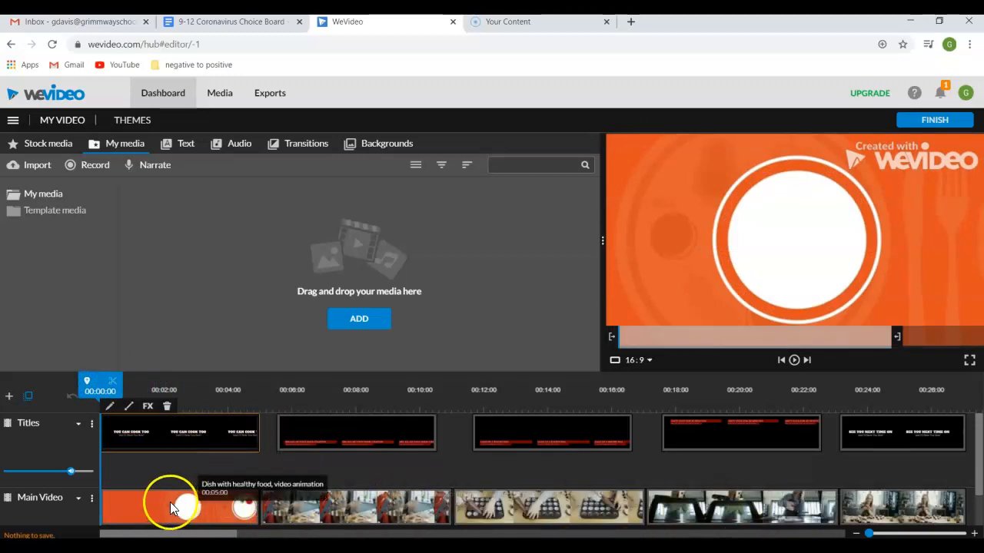
mouse_move(70, 472)
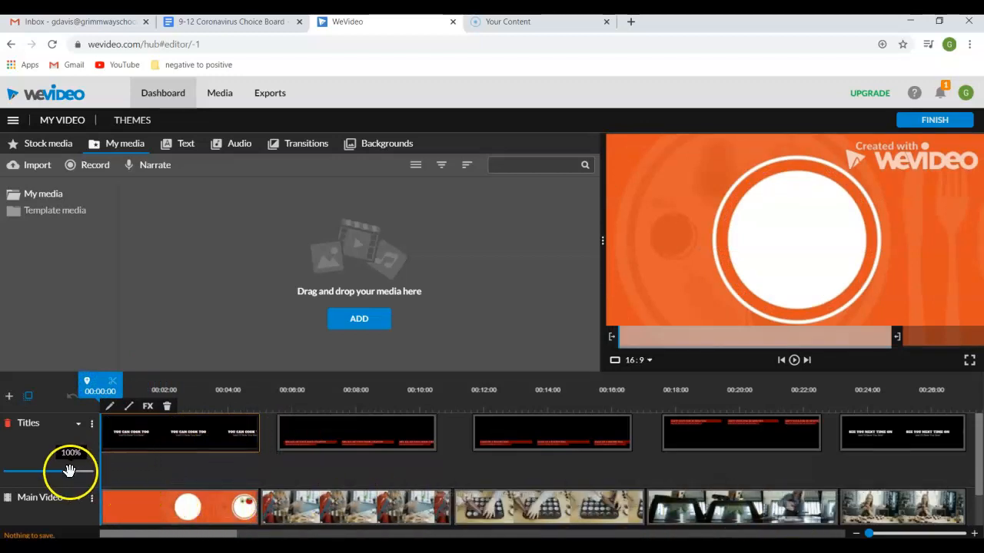
Raise the Titles track's volume to the maximum and reselect the "You Can Cook Too" title clip
mouse_move(116, 478)
mouse_down()
mouse_move(4, 479)
mouse_move(104, 474)
mouse_up()
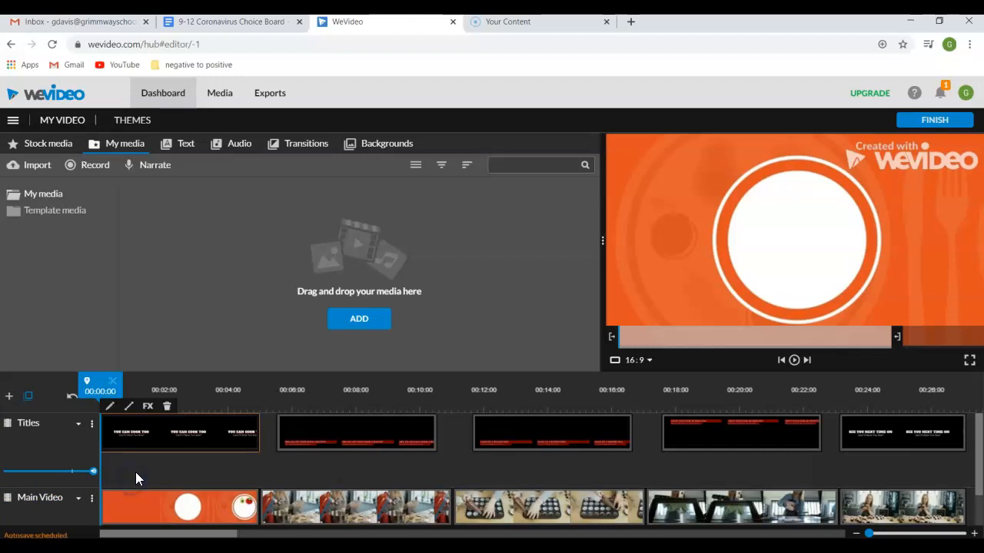
click(151, 447)
Examine the Titles track's options, such as lock, solo, hide and mute, and look over the Main Video and Audio 1 tracks
click(78, 427)
click(91, 426)
click(183, 461)
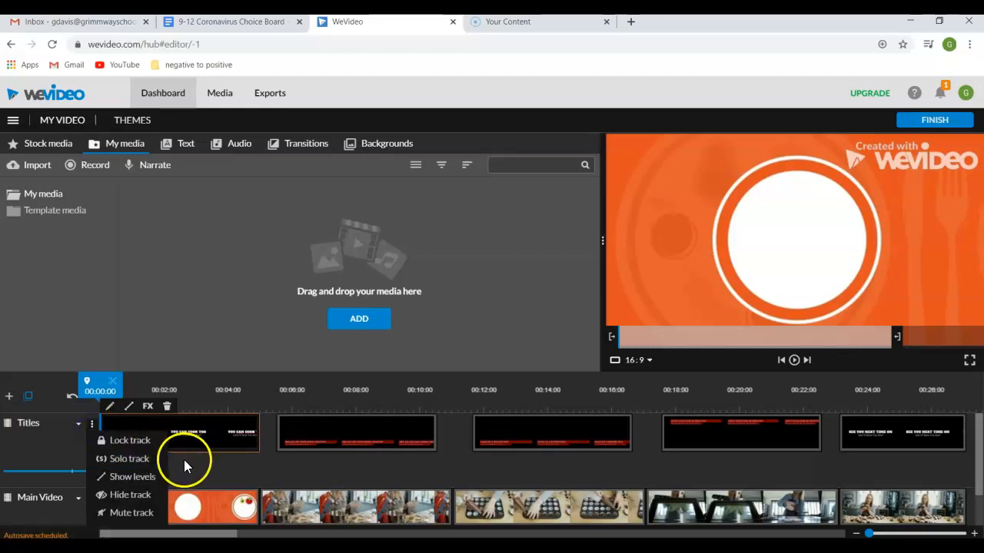
click(56, 498)
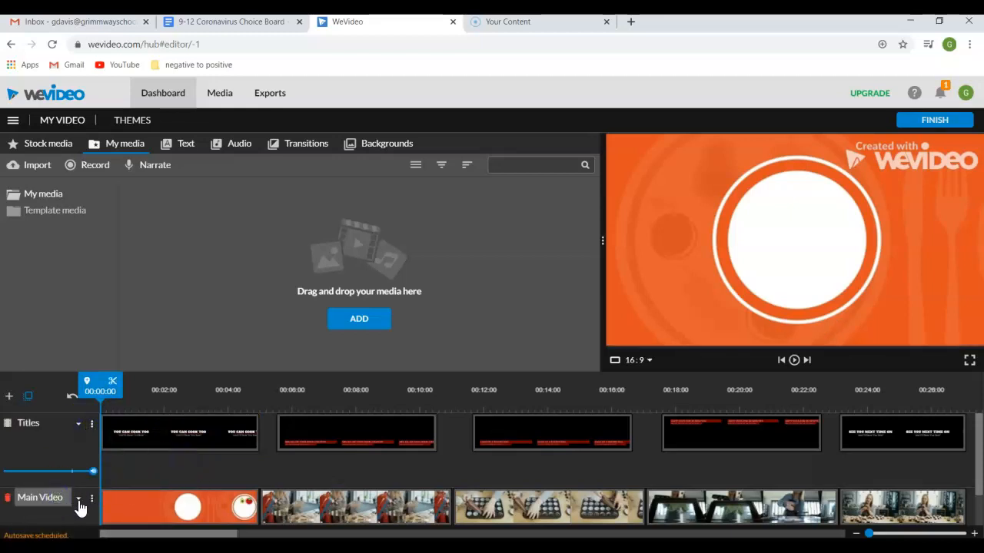
scroll(92, 502, down, 1)
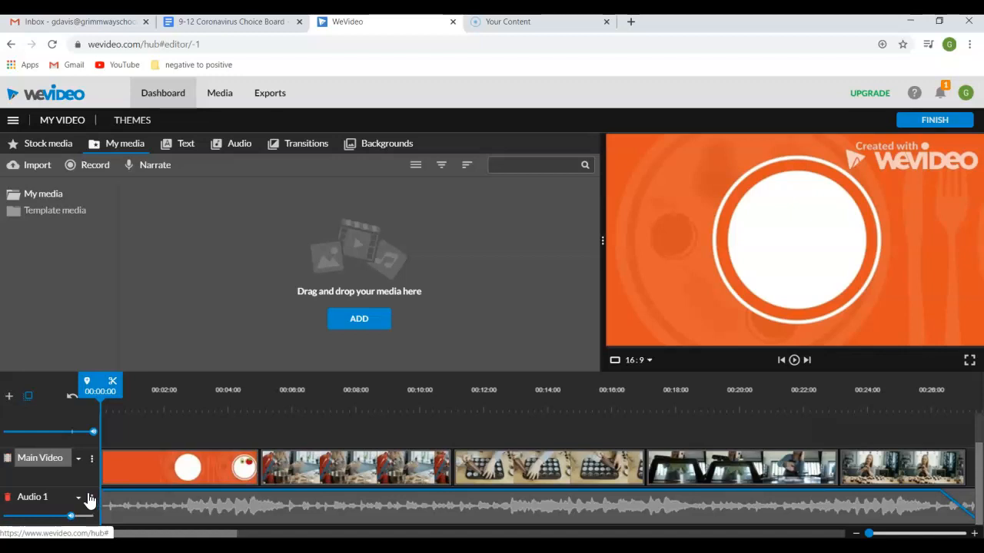
scroll(109, 477, up, 1)
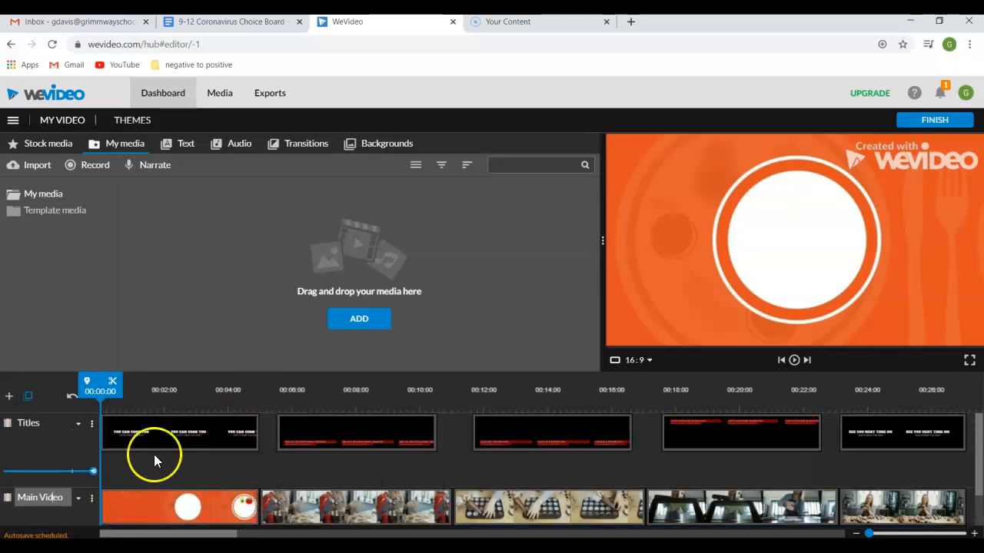
scroll(282, 462, down, 1)
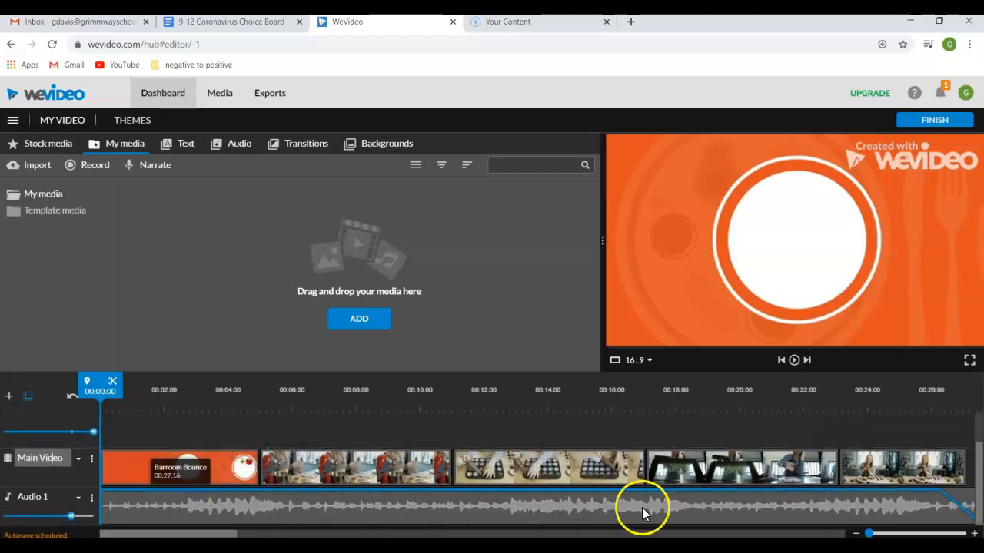
scroll(148, 453, up, 1)
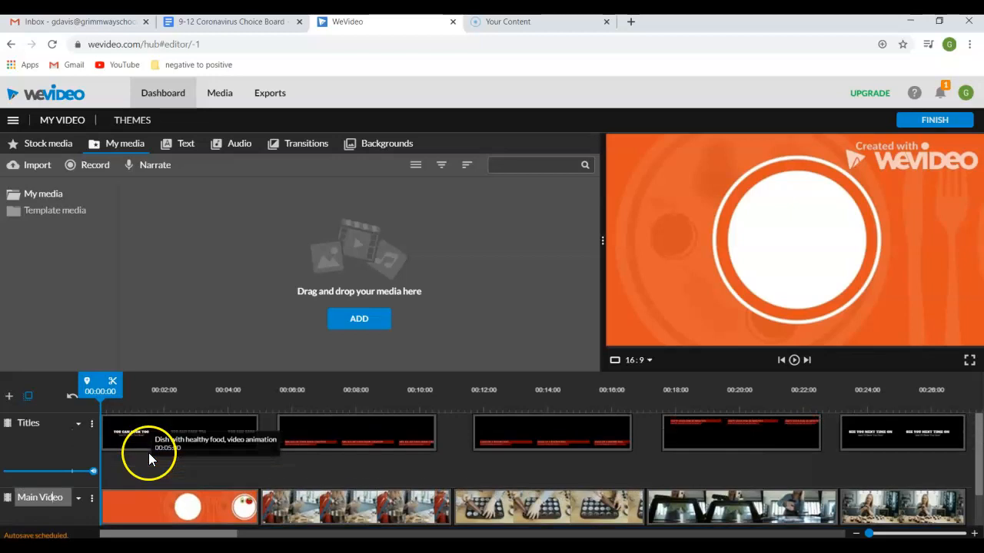
click(91, 425)
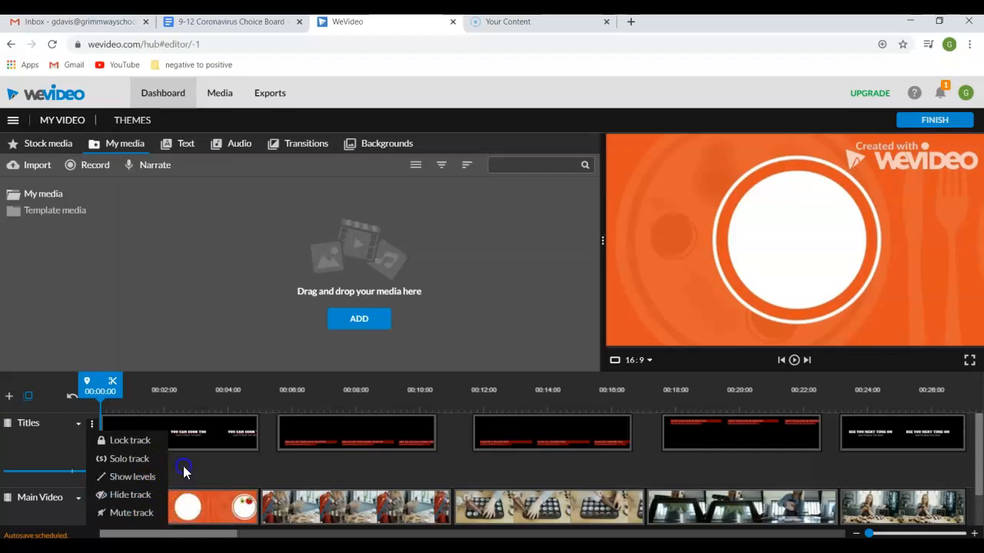
click(183, 466)
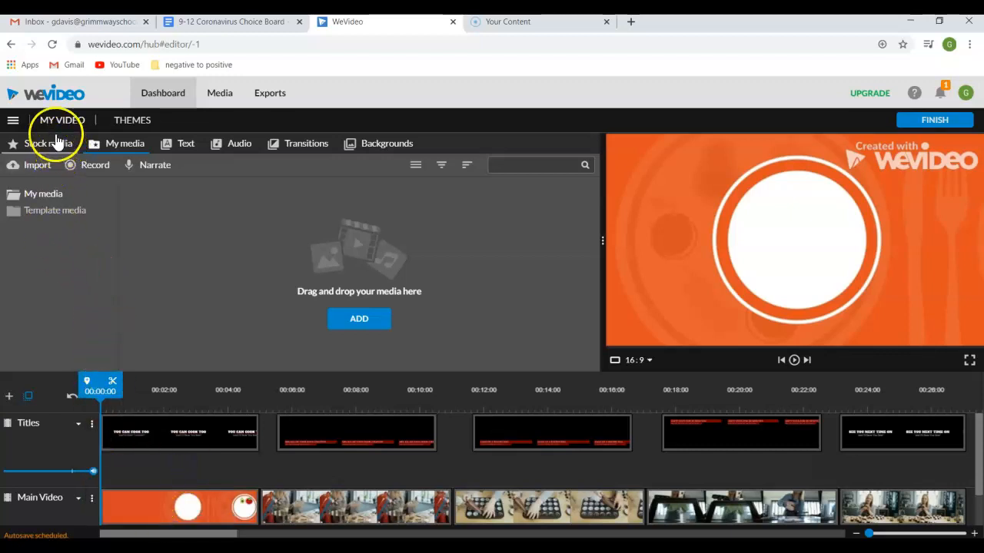
Compare the My media and Template media folders, and preview the template's opening Line wipe title and three Roller lower thirds
click(60, 211)
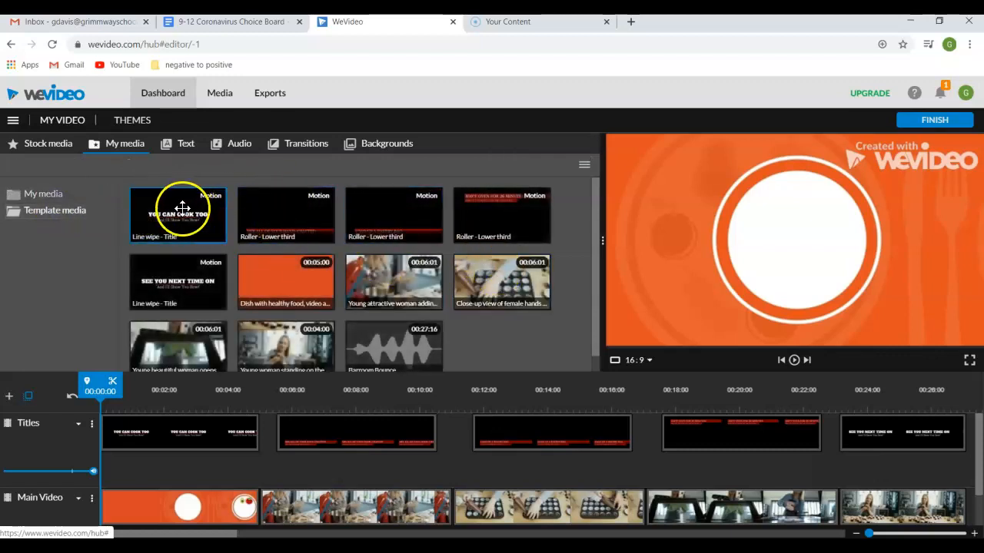
click(51, 194)
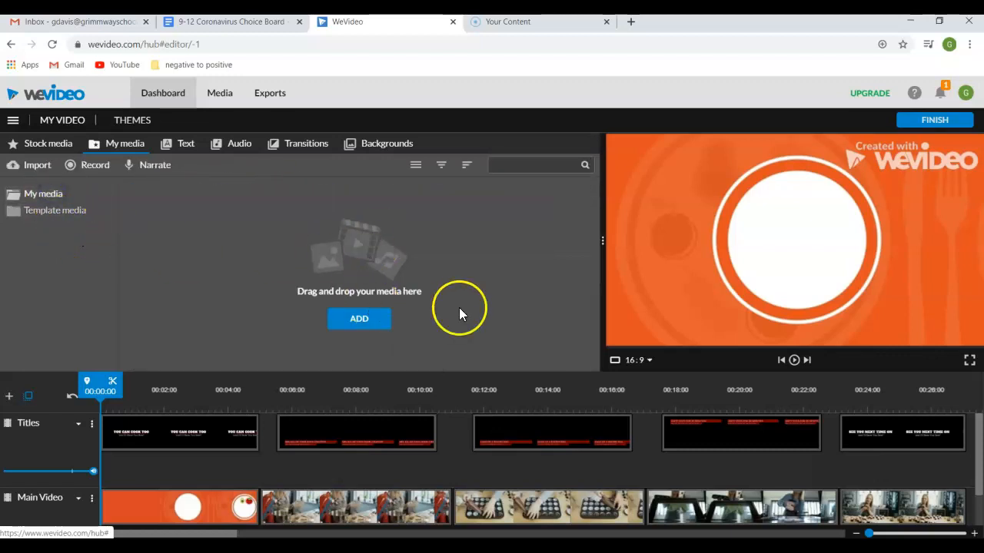
click(64, 217)
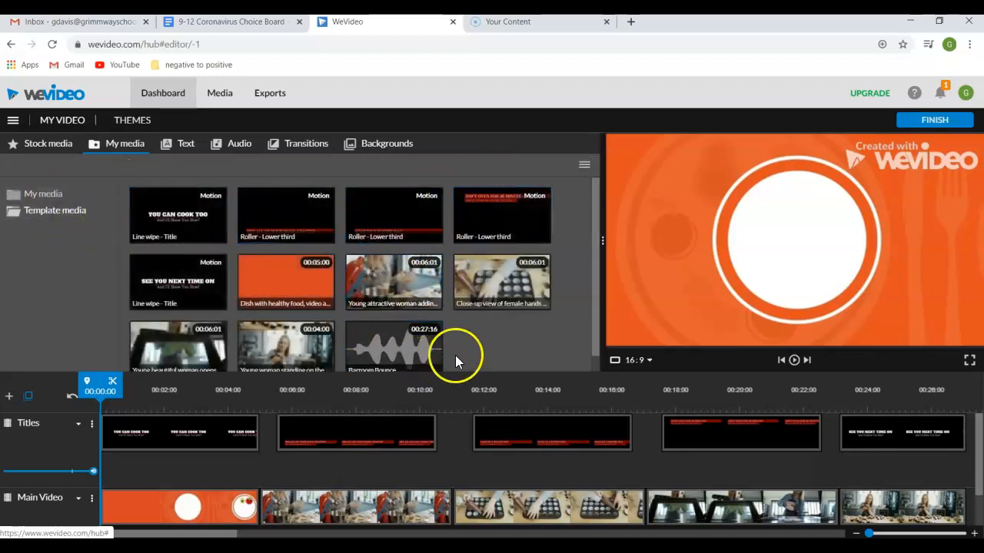
click(164, 222)
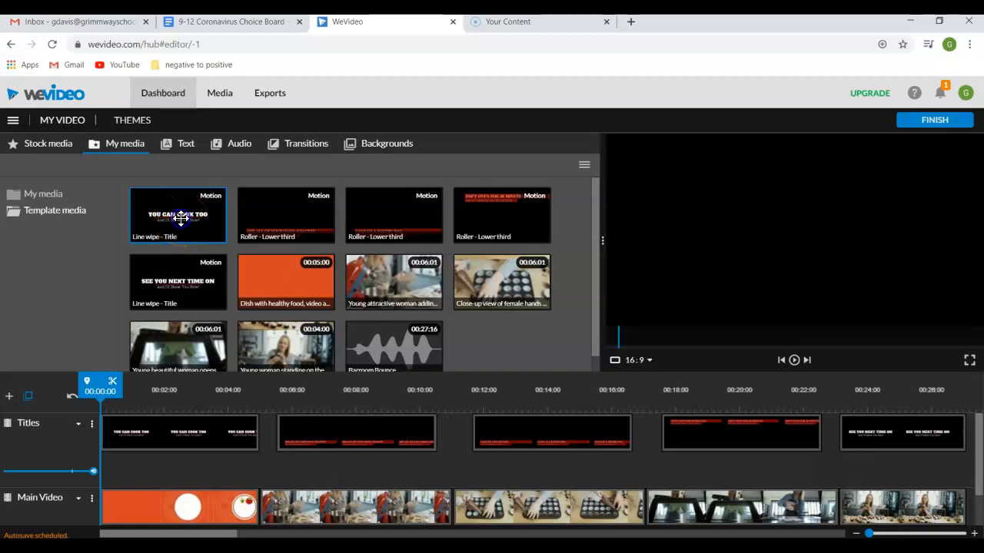
click(271, 216)
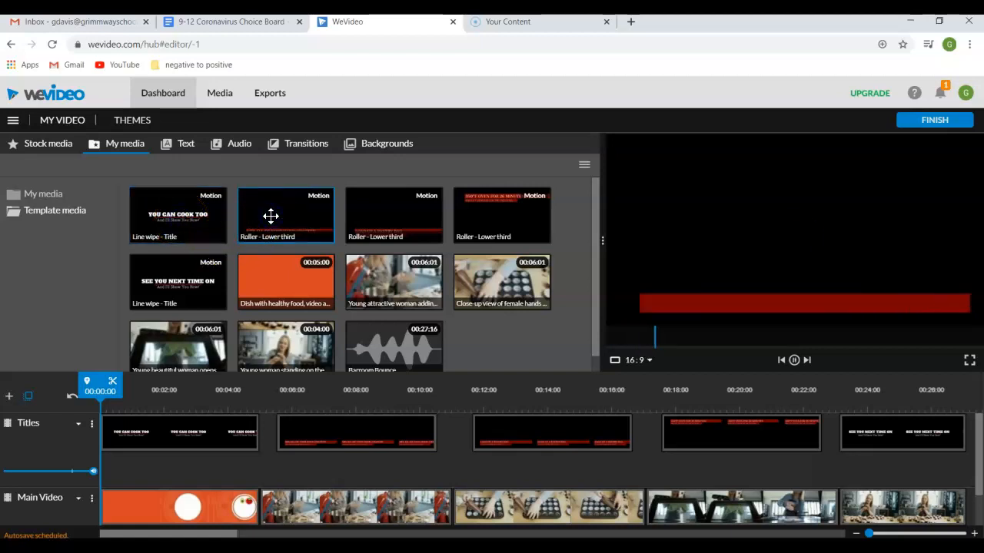
click(383, 229)
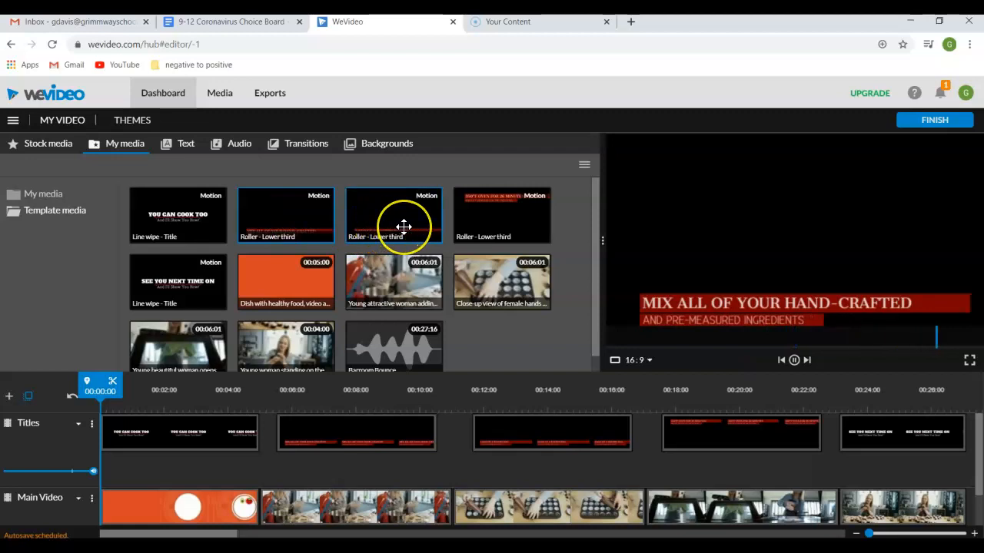
click(404, 227)
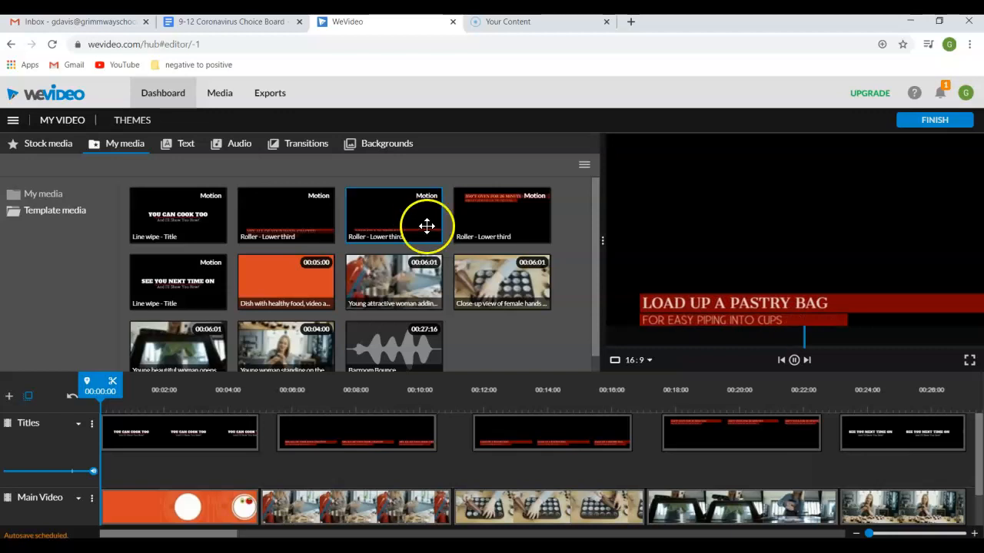
click(534, 215)
Preview the template's cooking video clips and the Barroom Bounce audio clip from the media library
click(519, 276)
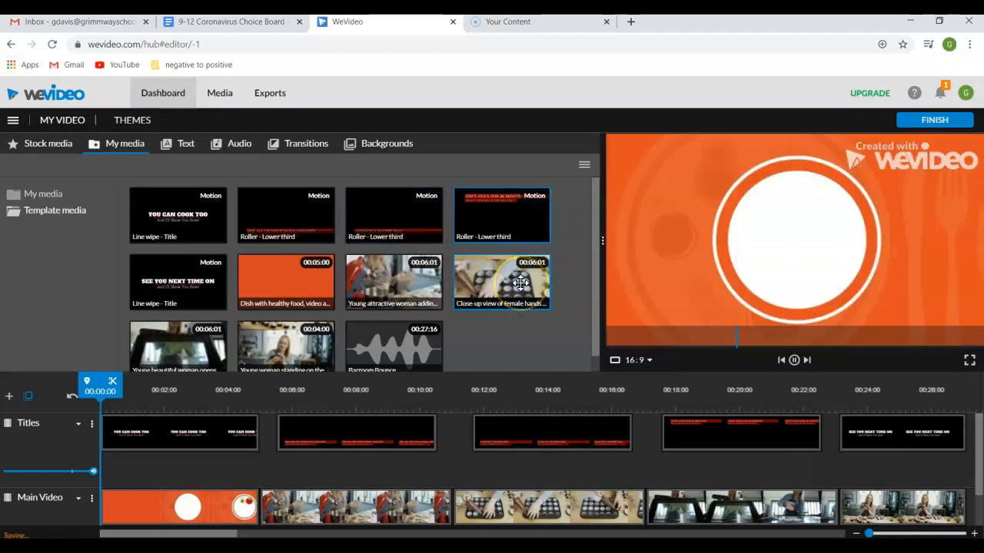
click(412, 287)
click(392, 345)
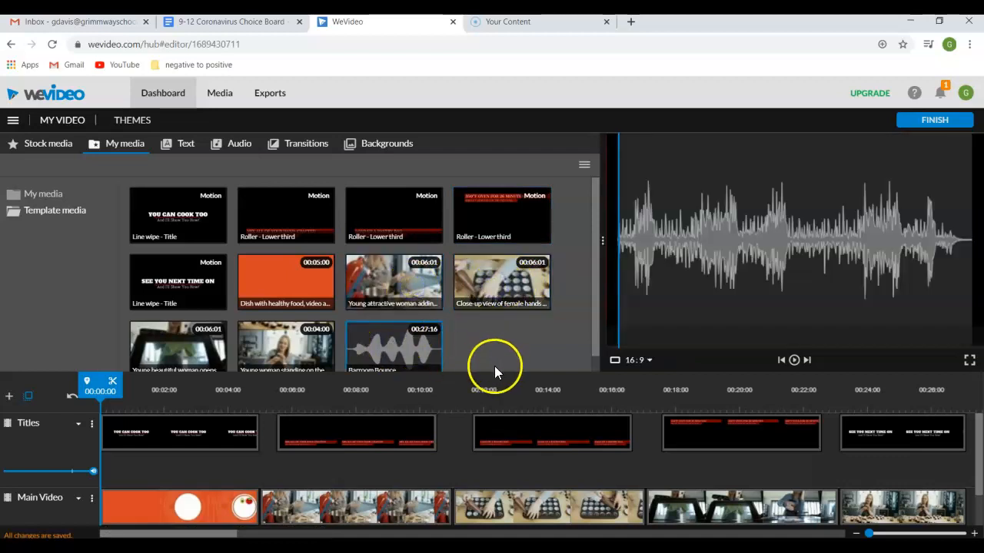
click(267, 359)
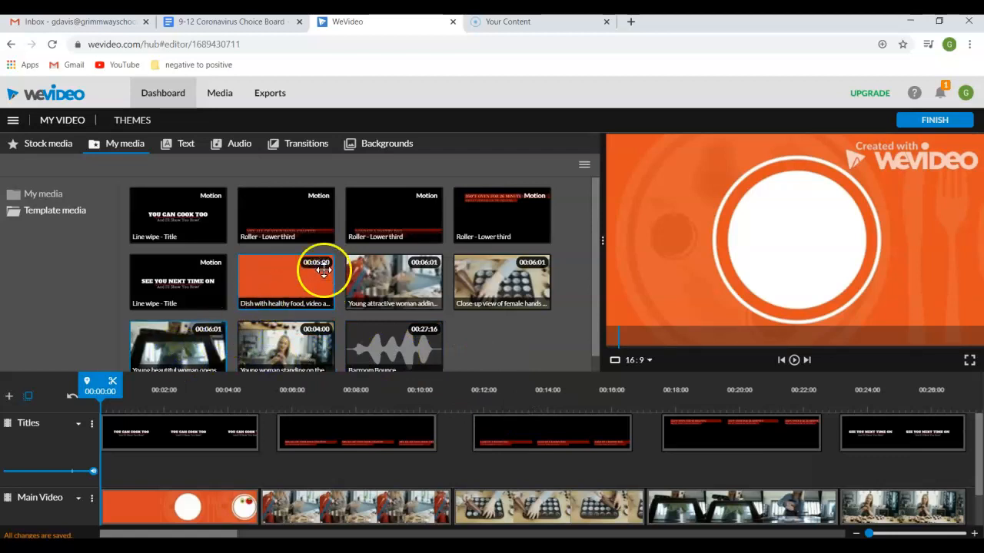
Try out the Motion text titles, previewing Shapes, Line wipe and other designs, and view the free music library
click(185, 149)
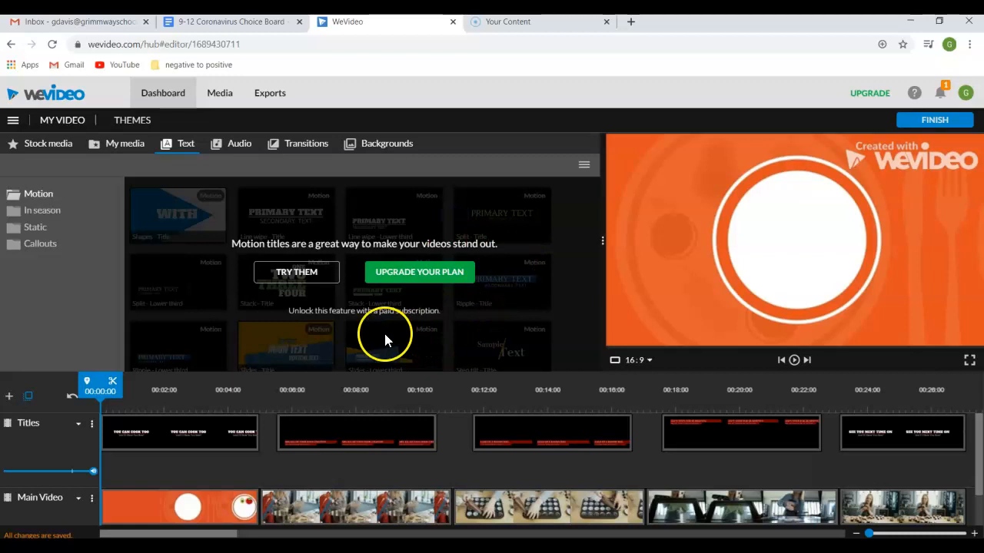
click(296, 274)
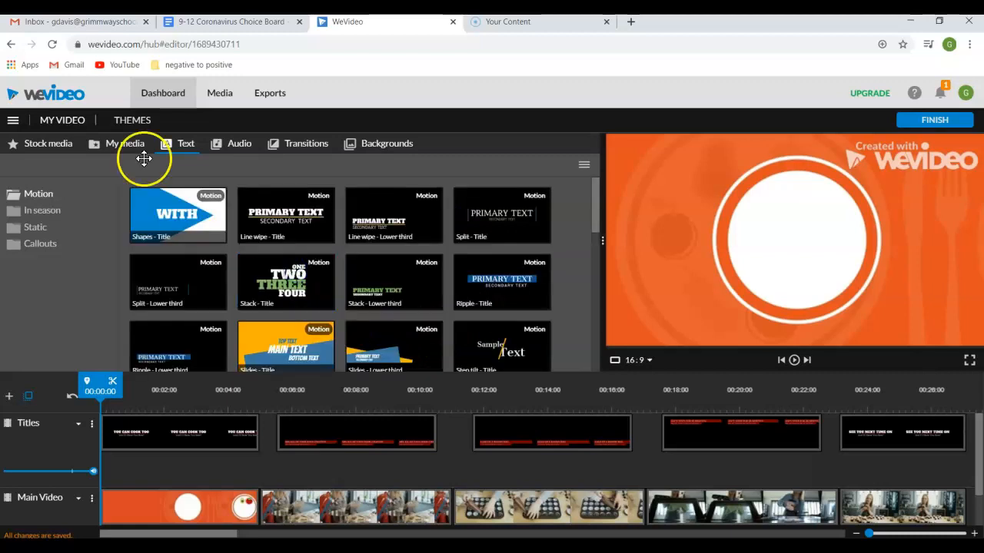
click(196, 221)
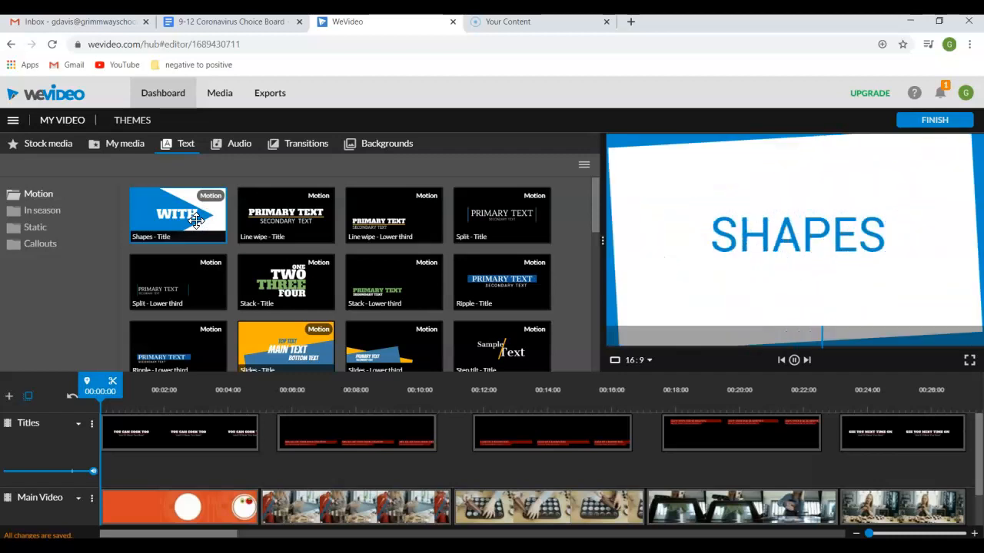
click(219, 218)
click(293, 221)
click(375, 224)
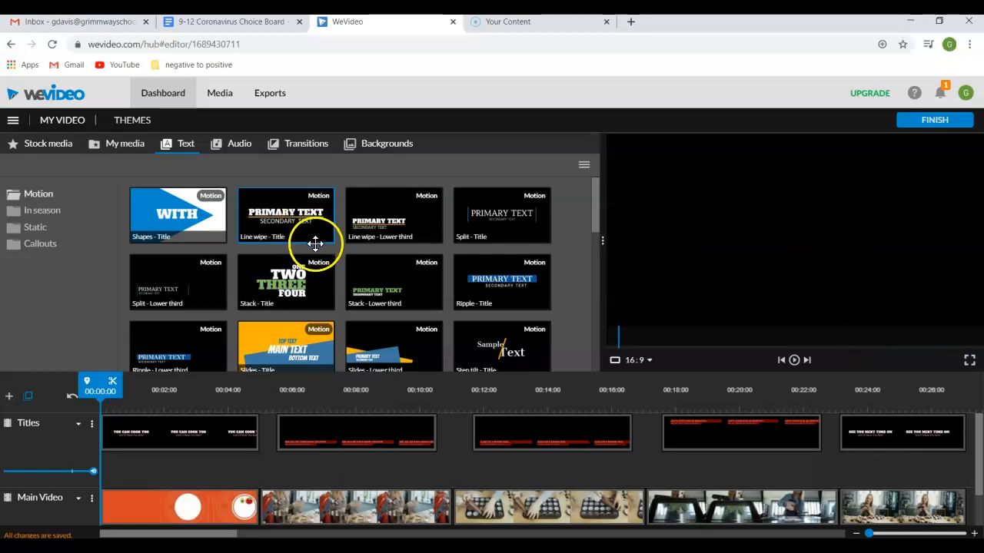
click(510, 214)
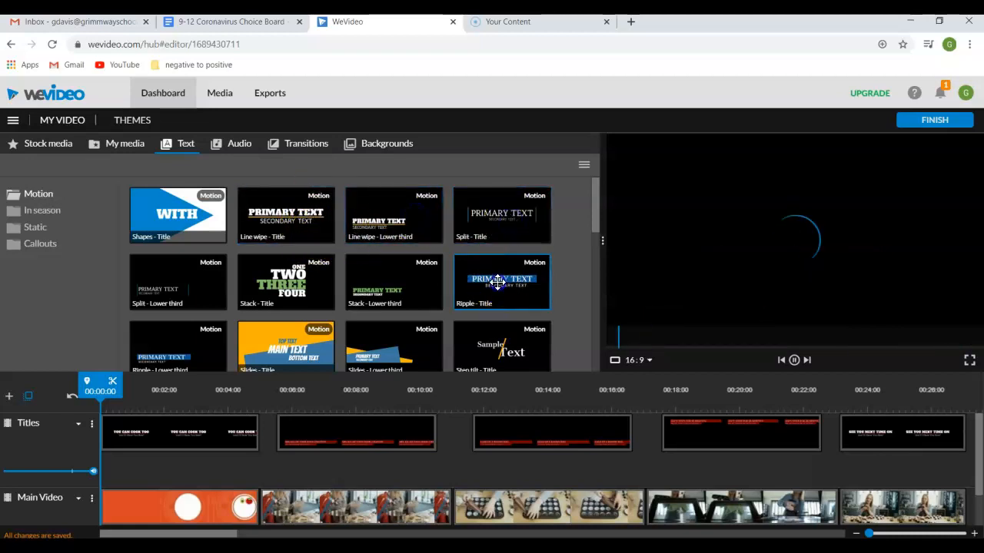
click(294, 222)
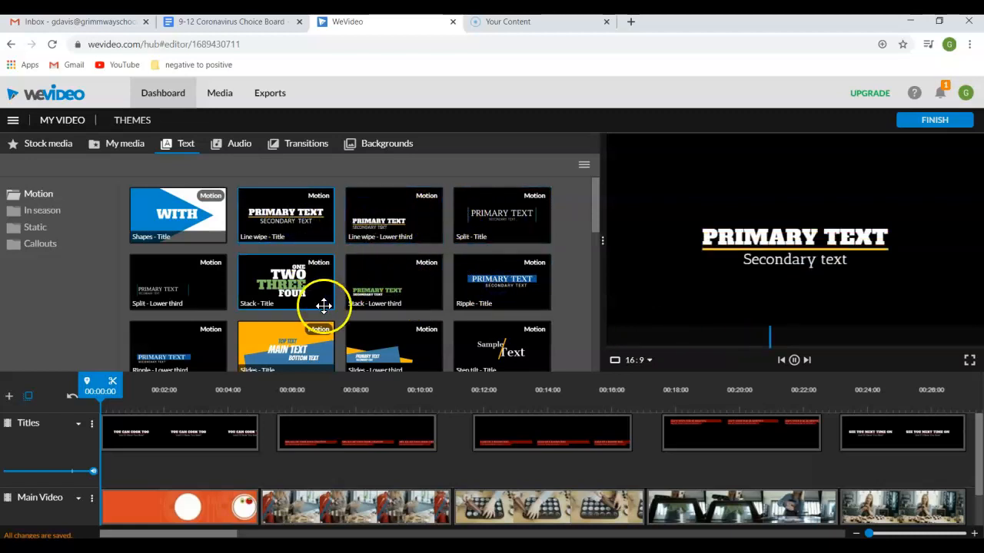
scroll(325, 307, down, 6)
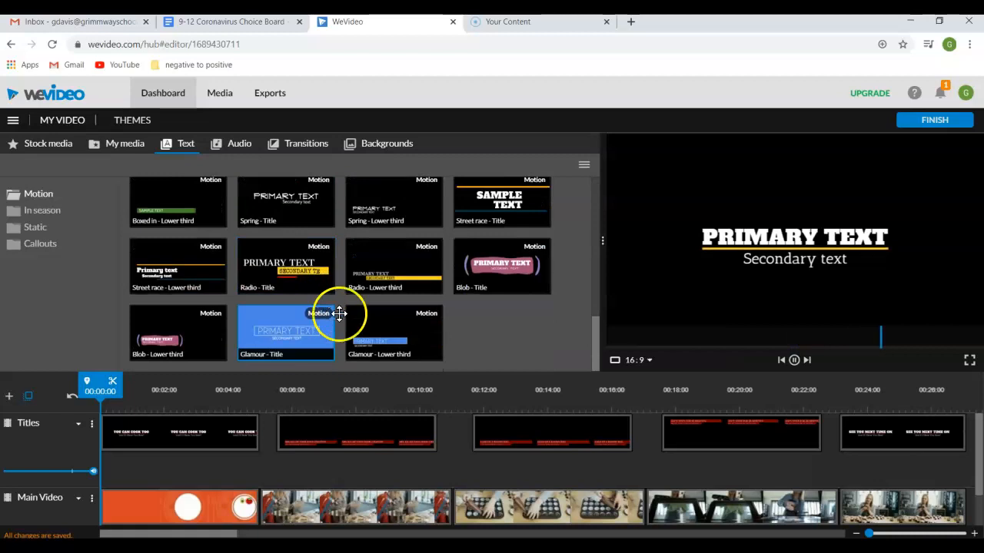
scroll(323, 308, up, 6)
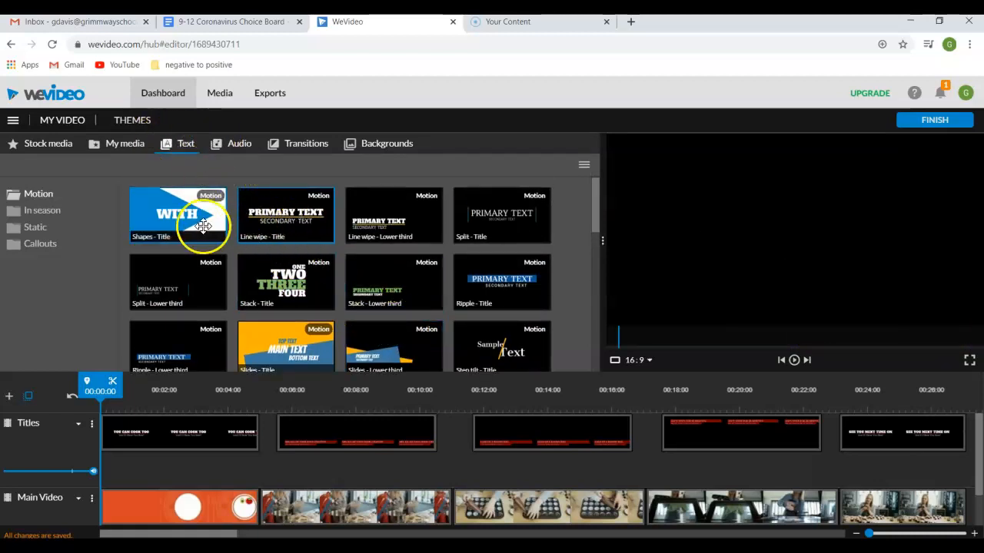
click(239, 146)
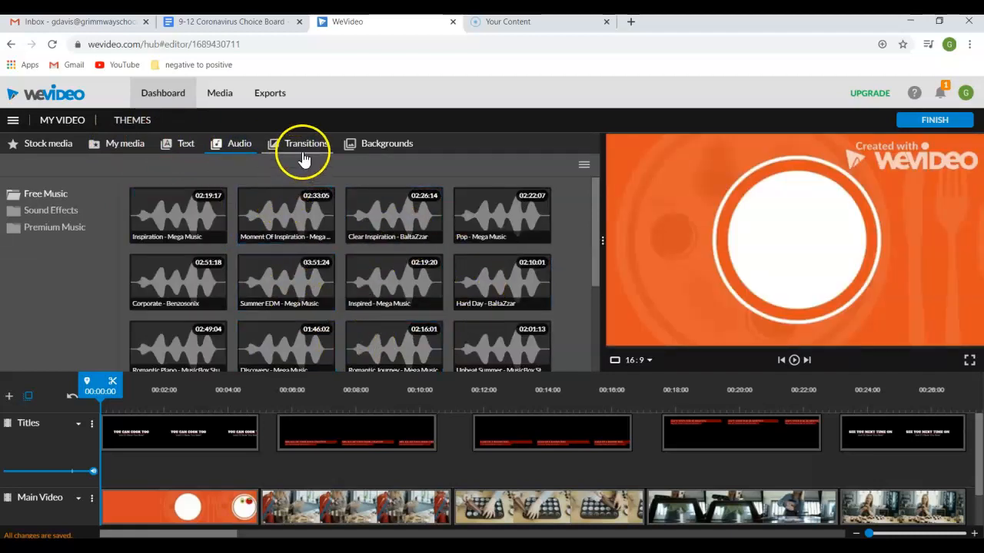
Insert the "Shapes - Title" motion text at the start of the Titles track, pushing the existing titles along
click(187, 146)
drag(206, 197, 122, 445)
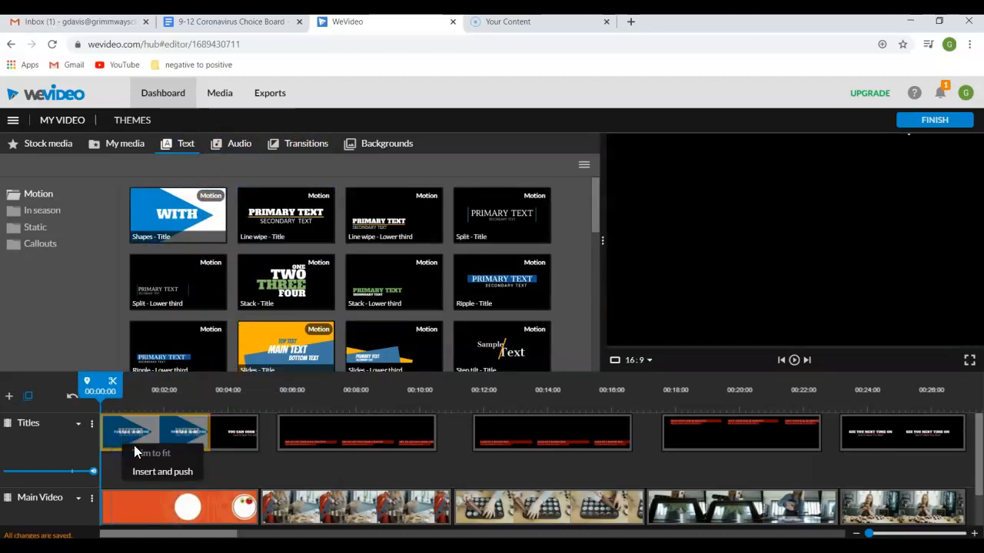
click(177, 479)
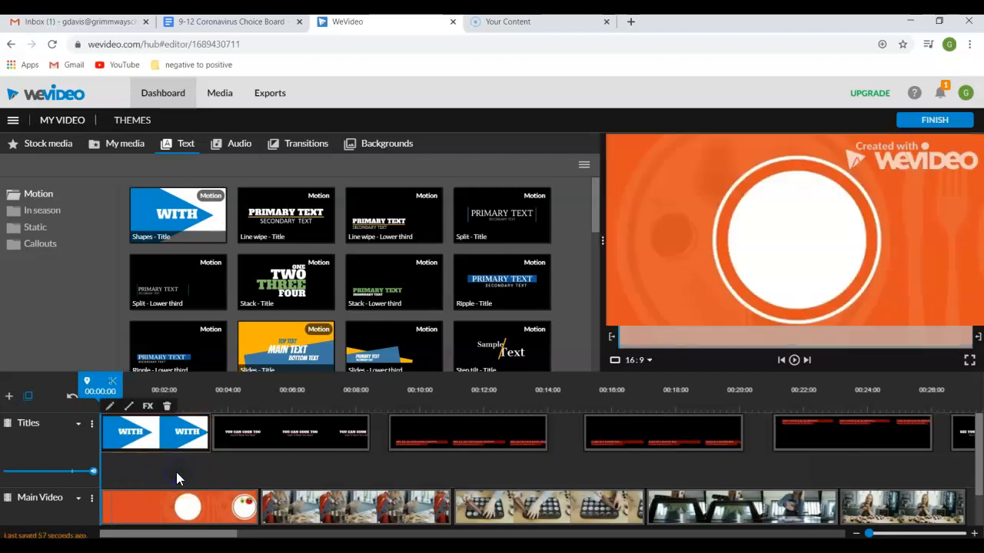
Review the Shapes title's color, text and font properties in the clip editor and close it without saving
click(185, 444)
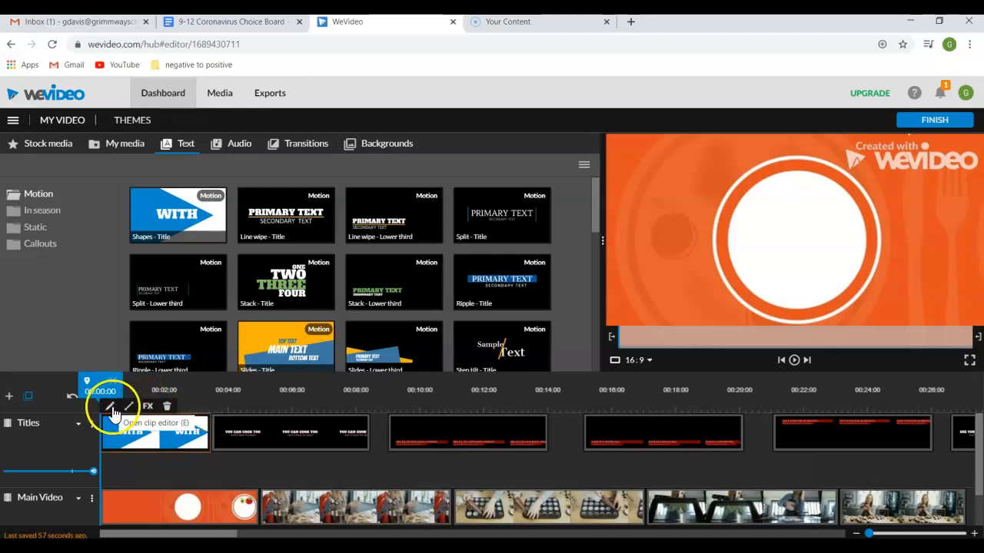
click(112, 410)
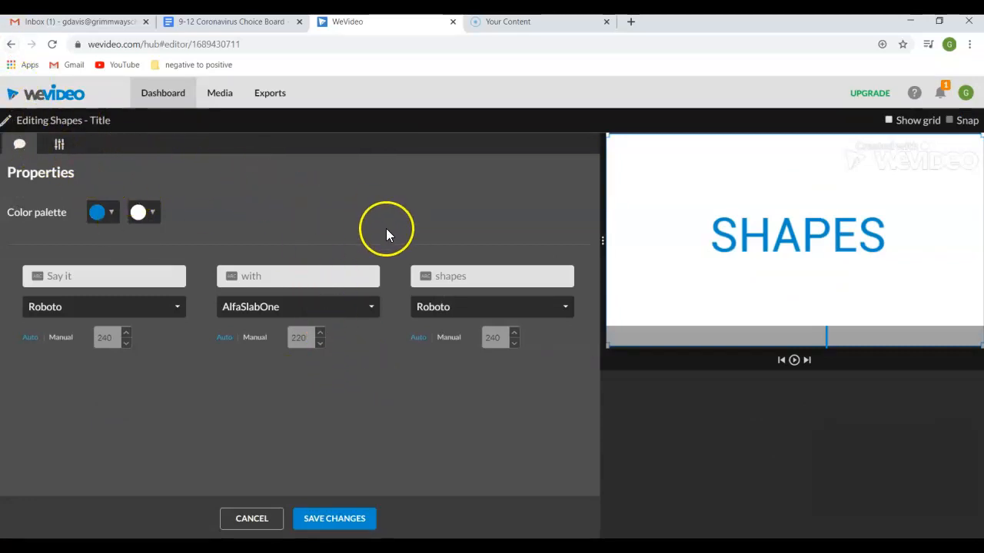
click(253, 520)
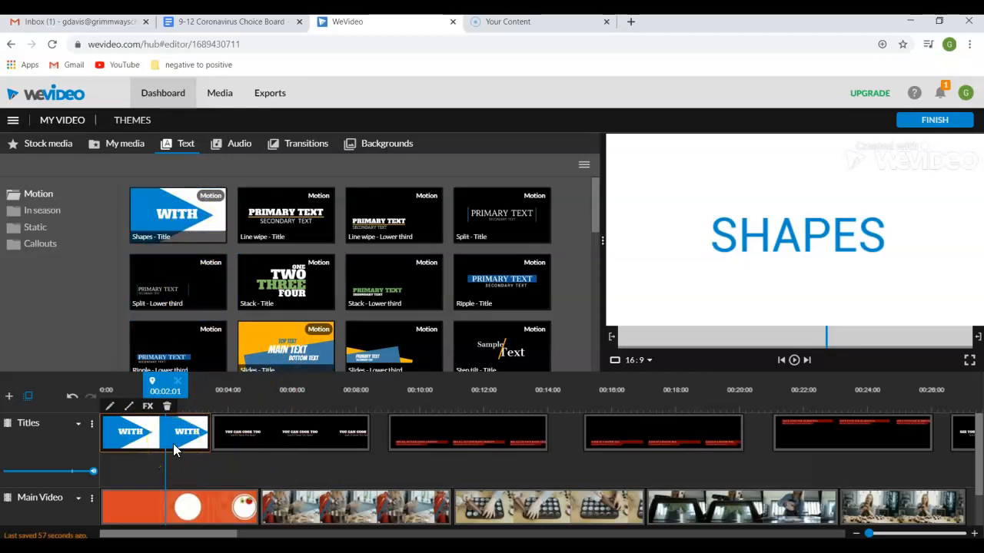
Open the Shapes title at the start of the Titles track for editing and set its color palette to purple and bright green
click(111, 407)
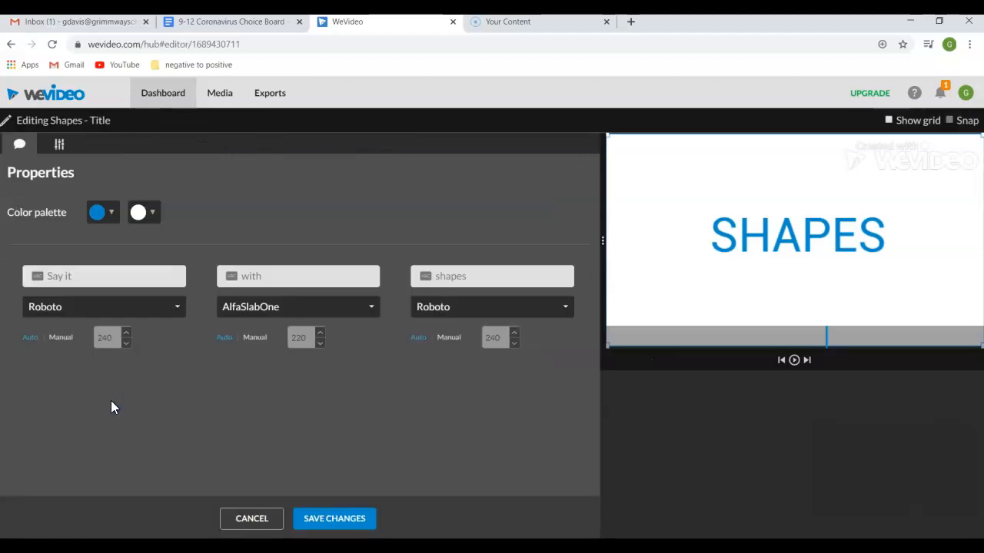
click(115, 216)
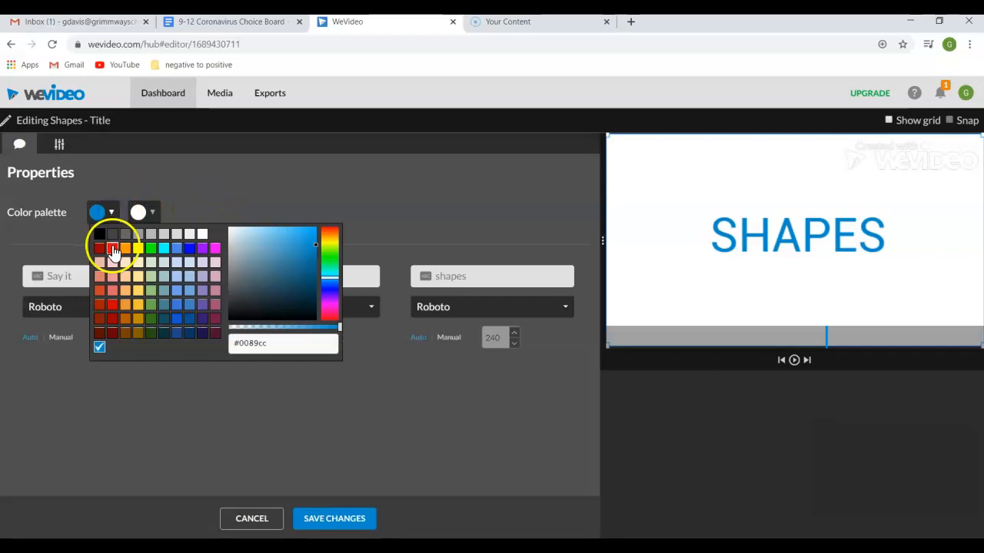
click(110, 243)
click(150, 217)
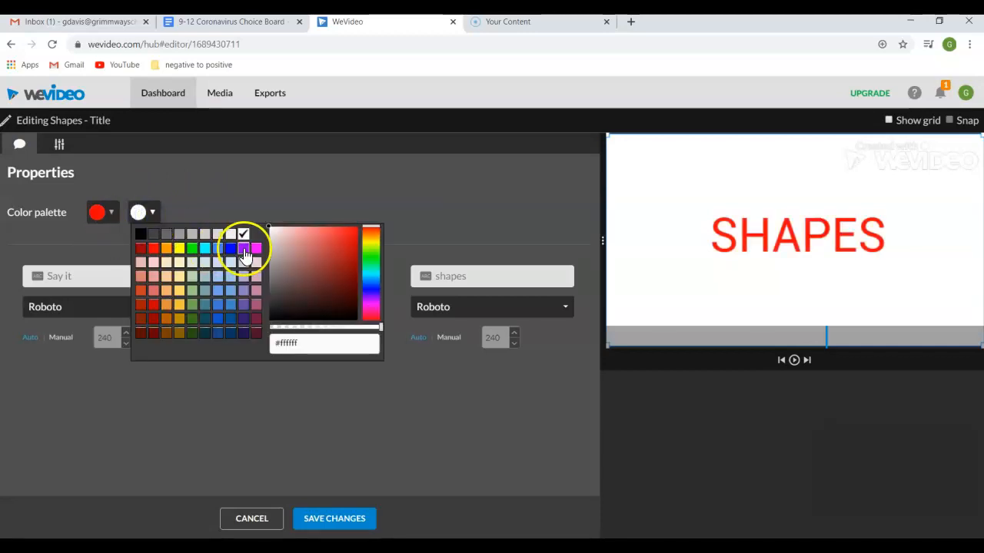
click(107, 217)
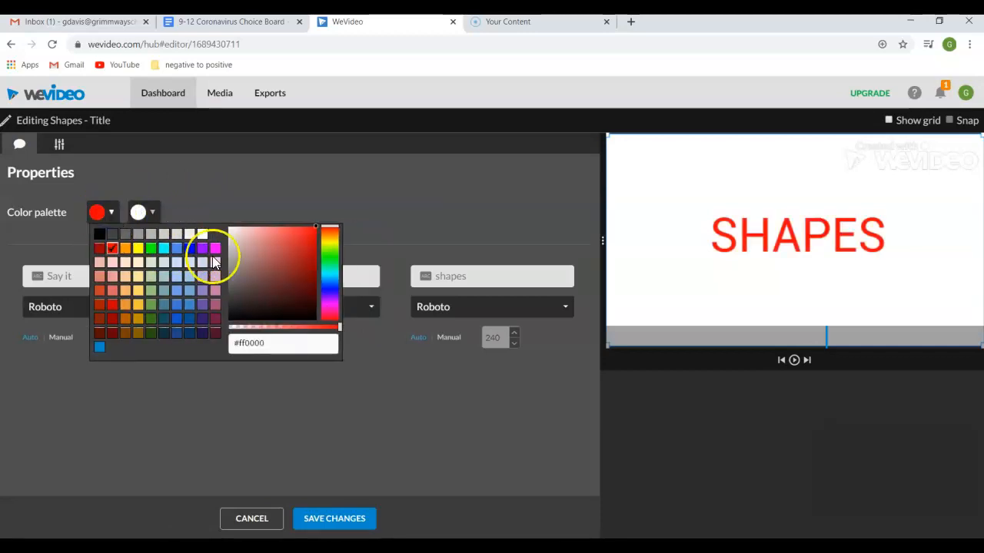
click(203, 247)
click(155, 206)
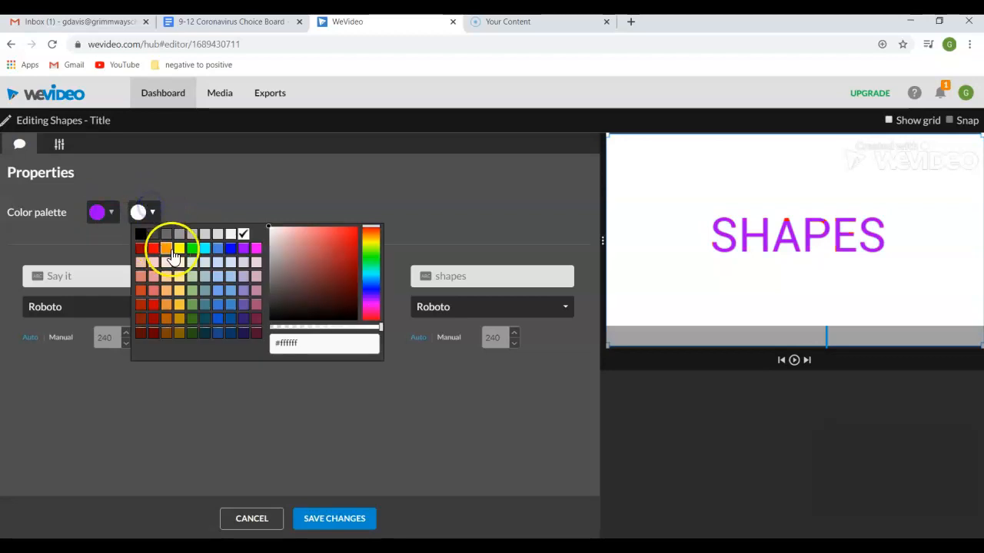
click(196, 247)
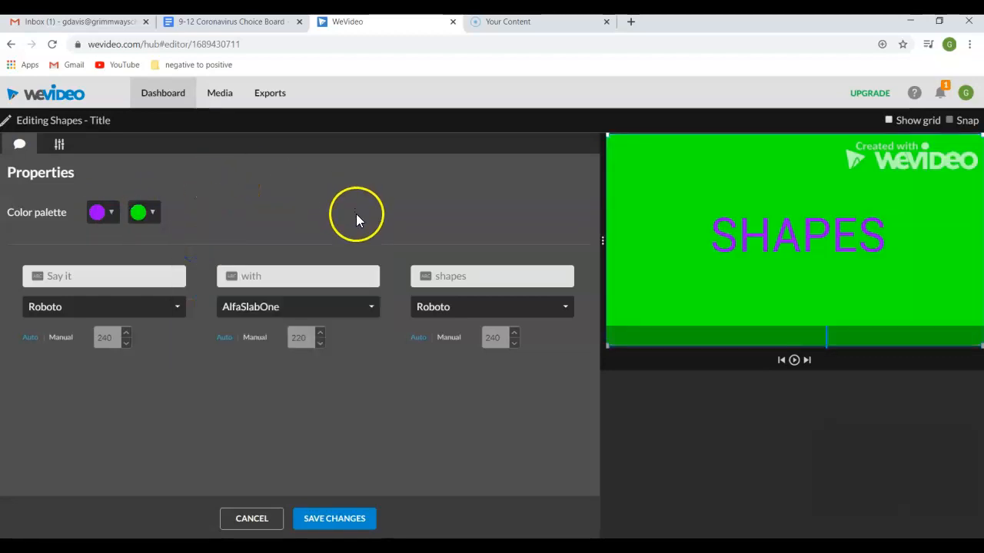
Set the title's three text lines to "COVID-19", "How did it start?" and "This is how"
click(127, 282)
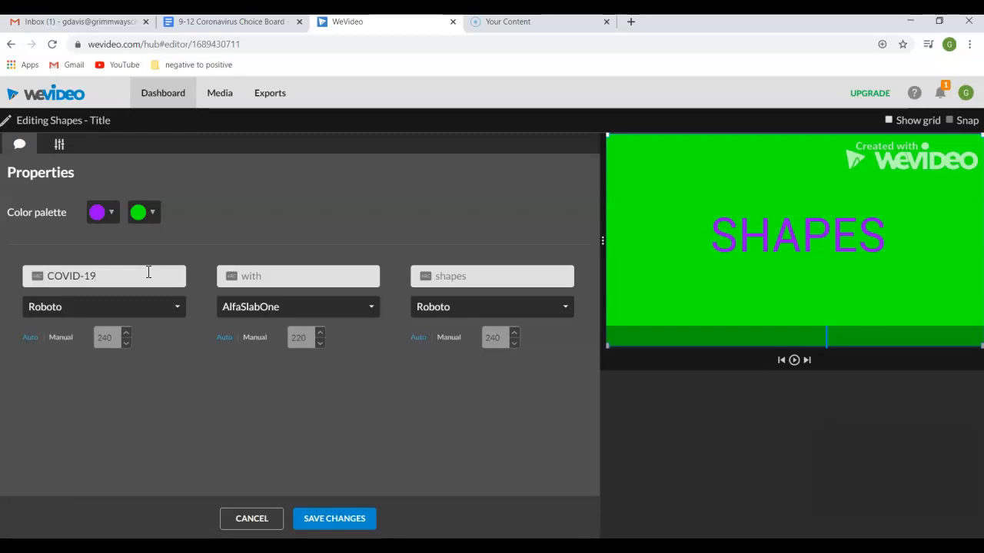
click(256, 272)
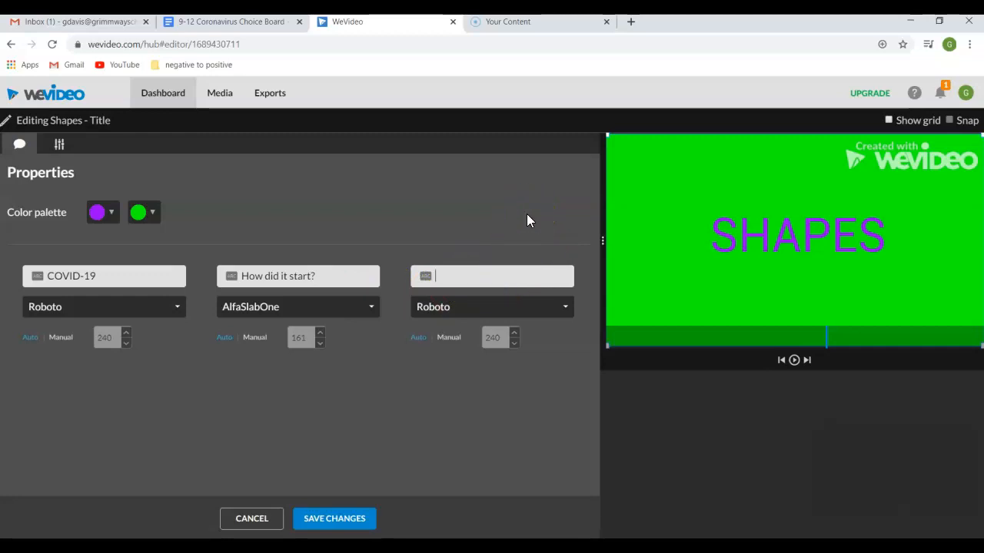
text(This is how)
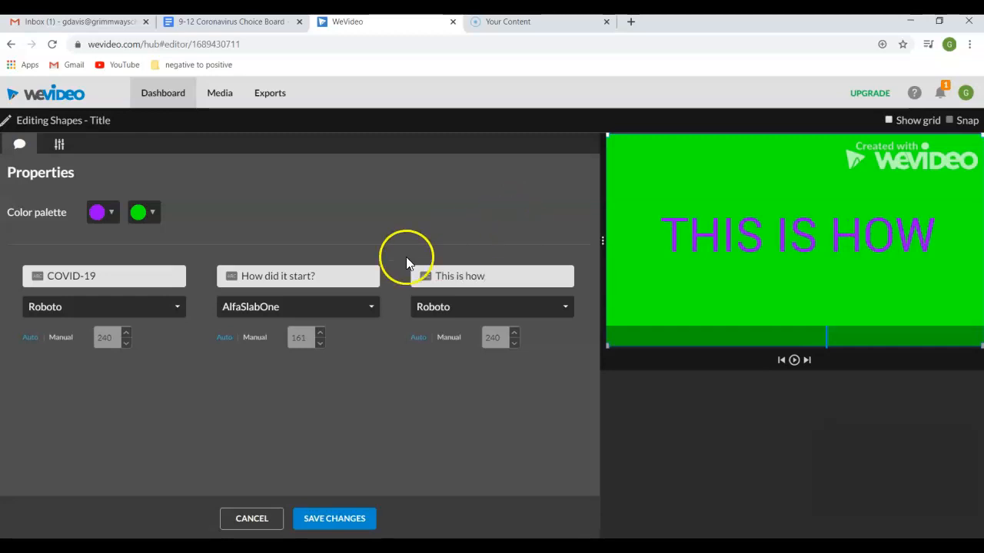
Set the three text lines' fonts to AlfaSlabOne, 3Dumb and Bangers, and save the title changes
click(95, 312)
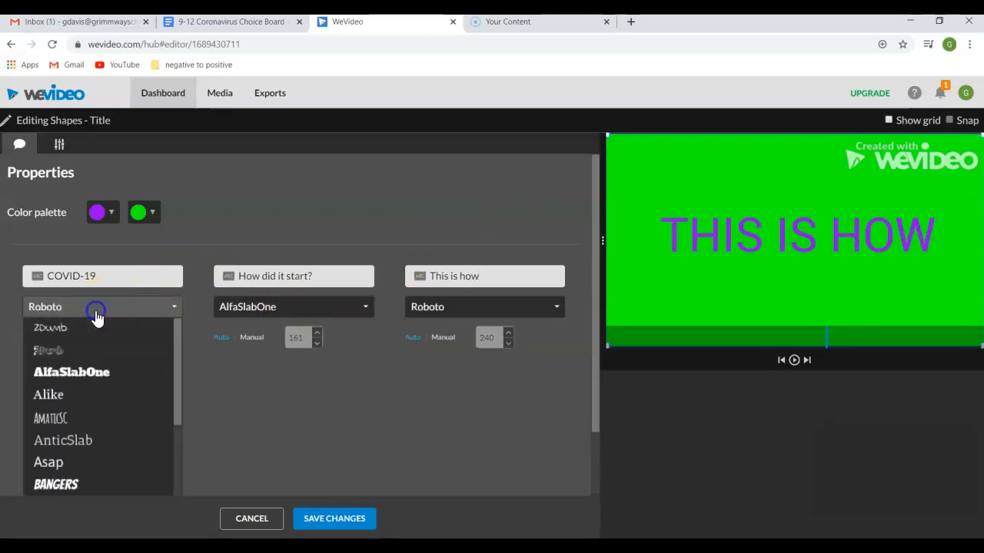
click(95, 378)
click(295, 306)
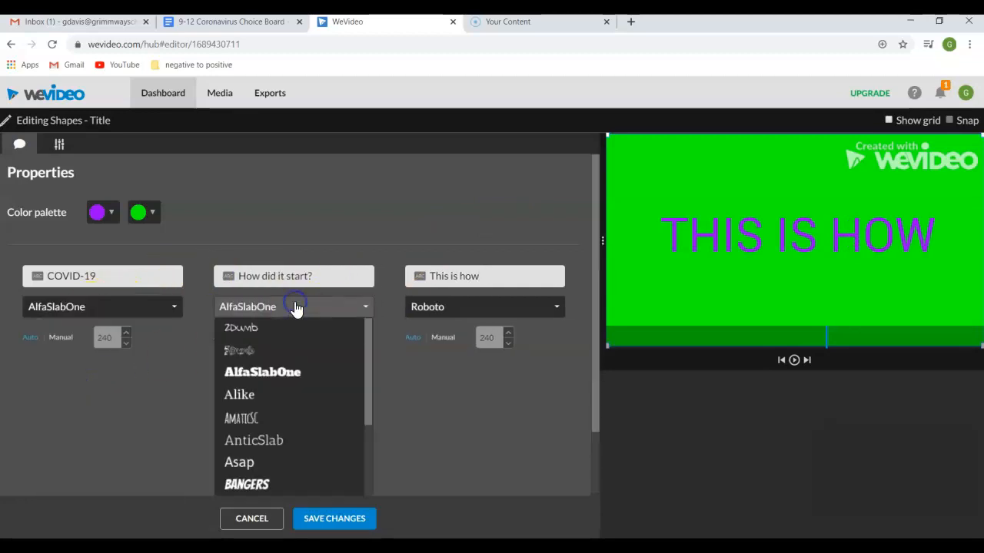
click(283, 353)
click(468, 311)
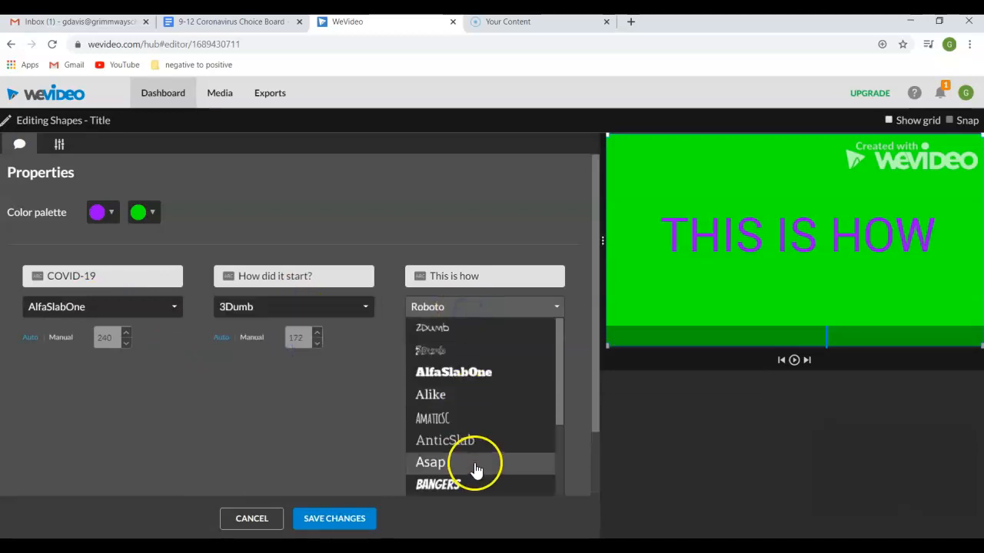
click(470, 486)
click(347, 521)
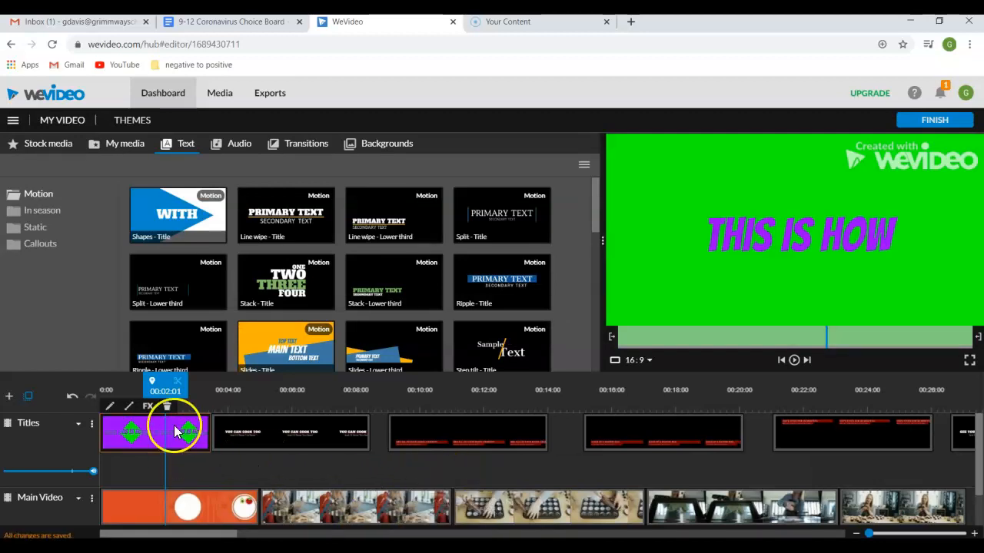
Play the video from the beginning to preview the customized title, and pause it after the "You Can Cook Too" title
drag(157, 379, 85, 384)
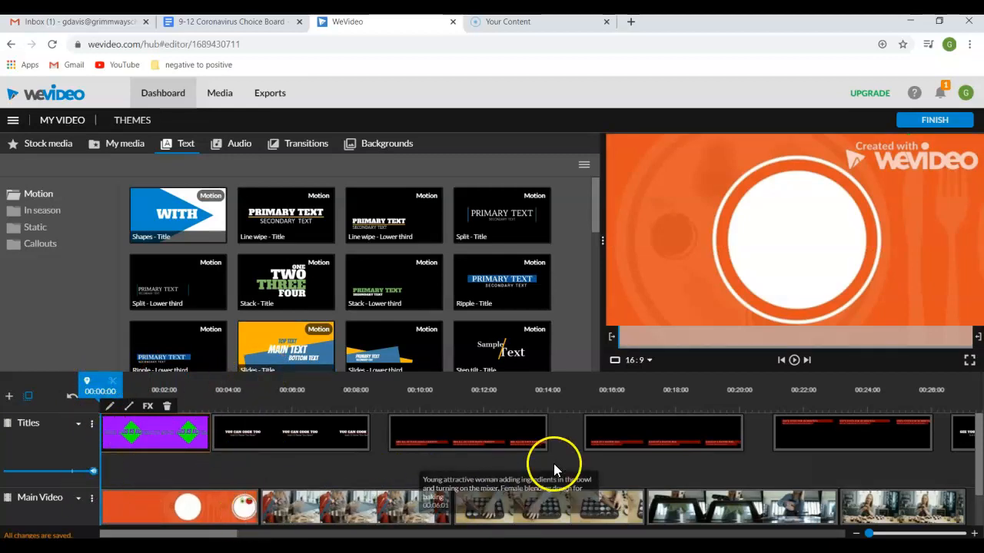
click(794, 361)
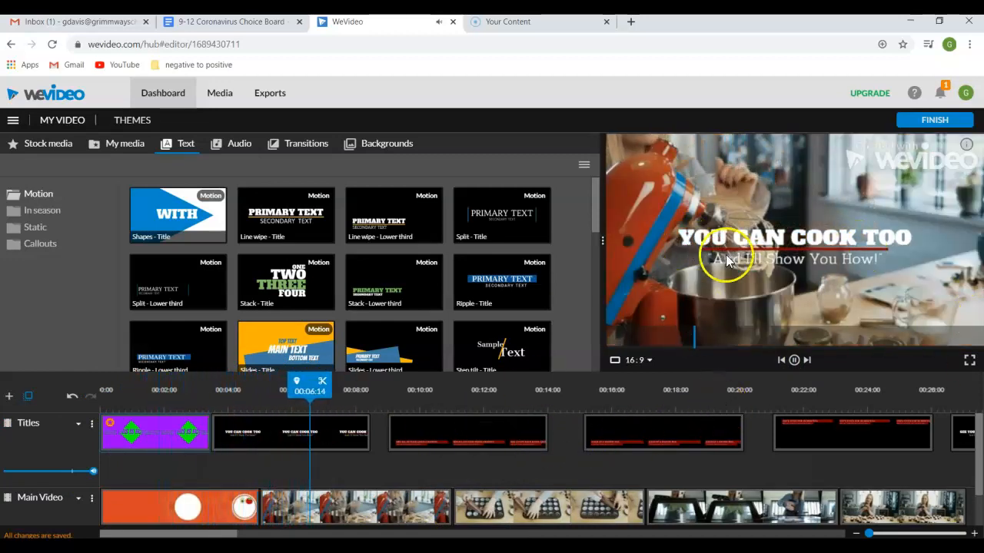
click(794, 362)
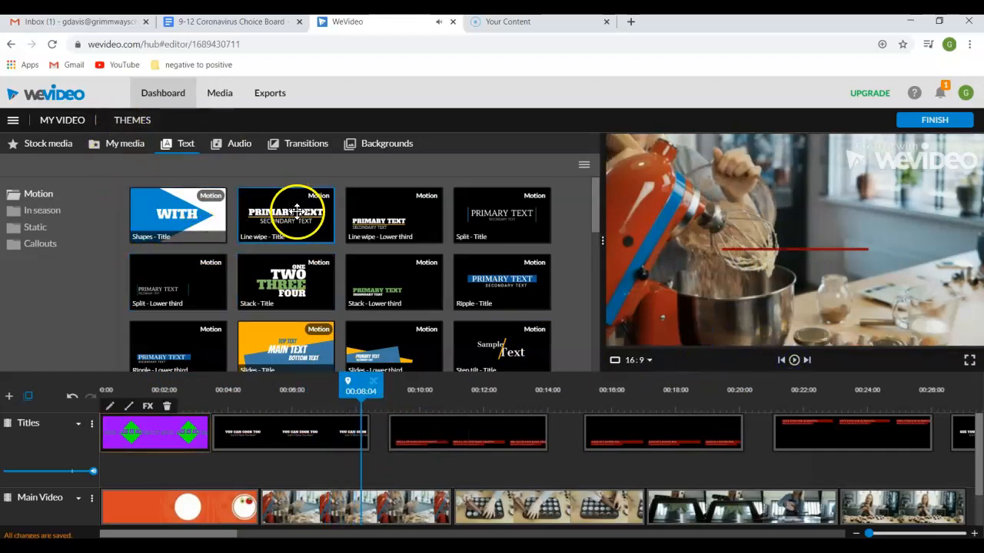
Insert the "Line wipe - Title" motion text after the "You Can Cook Too" title, play it back, and reselect the Shapes title
drag(296, 199, 280, 472)
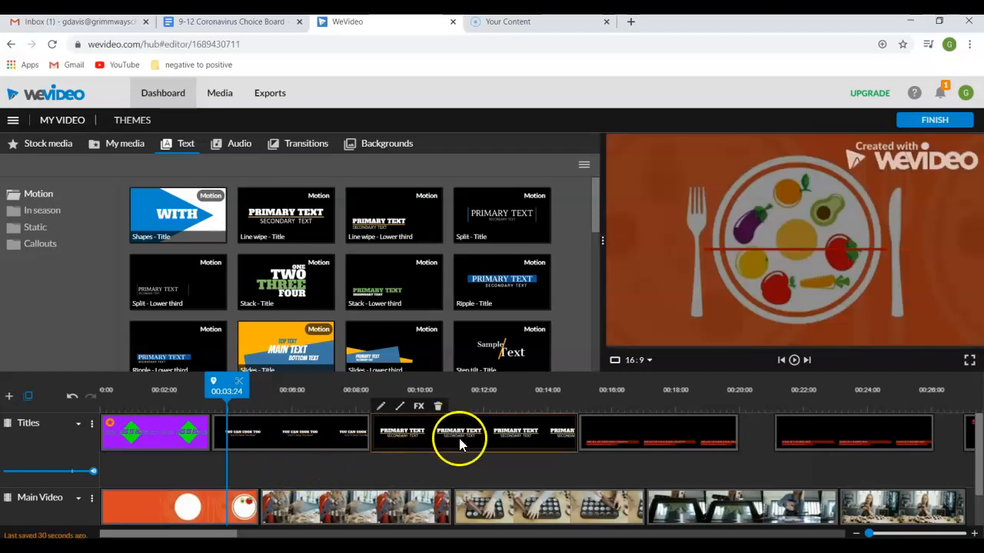
click(794, 361)
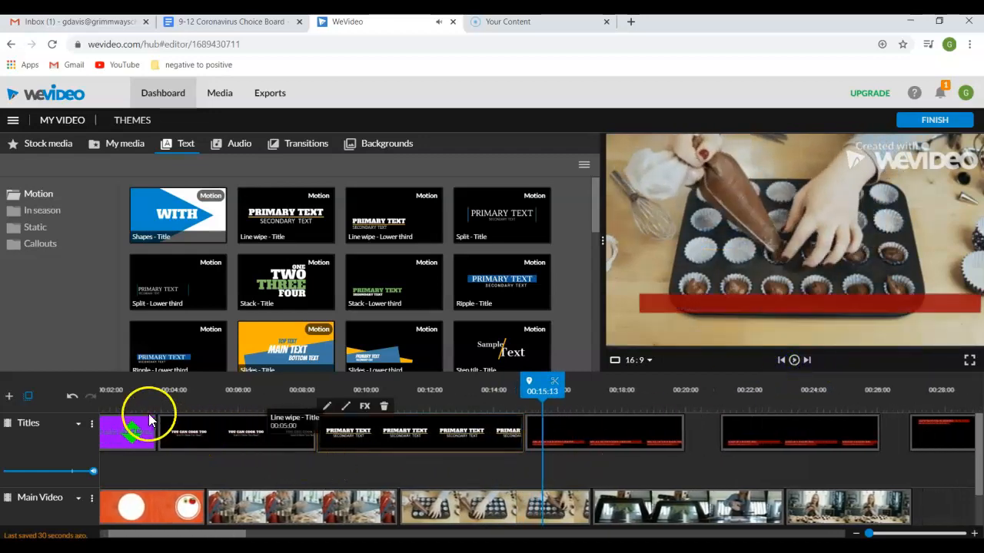
click(122, 437)
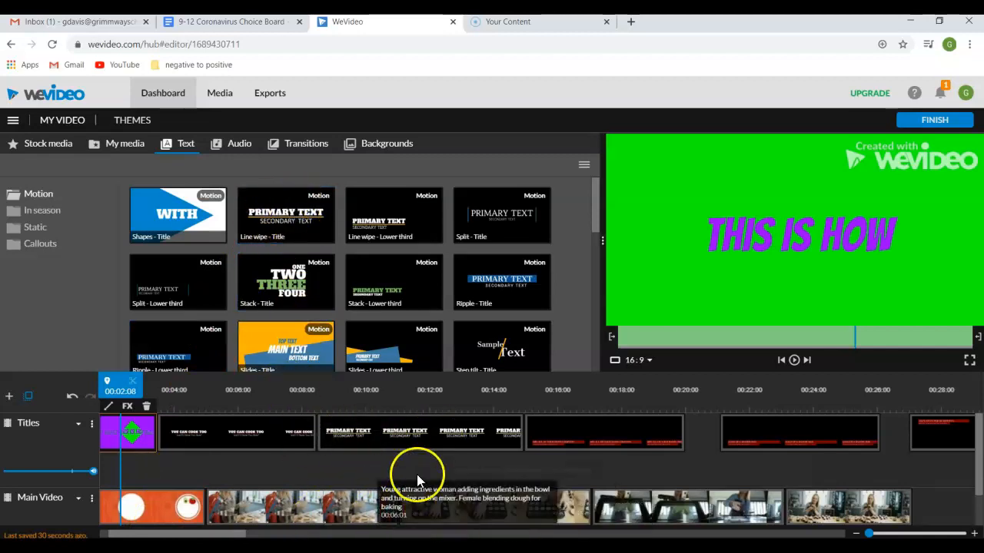
mouse_move(596, 202)
mouse_down()
mouse_move(585, 317)
mouse_move(586, 199)
mouse_up()
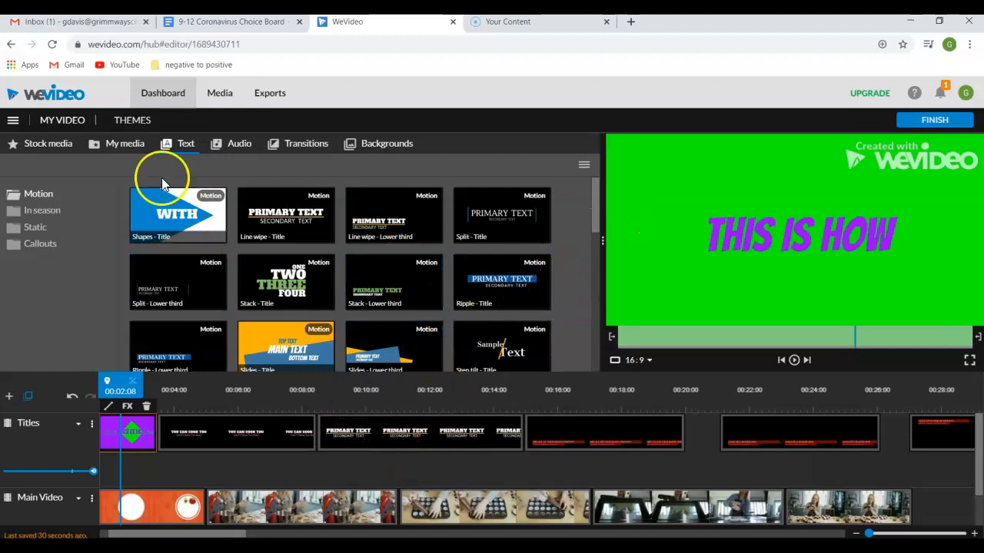
View the template media, then exit the editor to the dashboard, discarding the unsaved changes
click(127, 145)
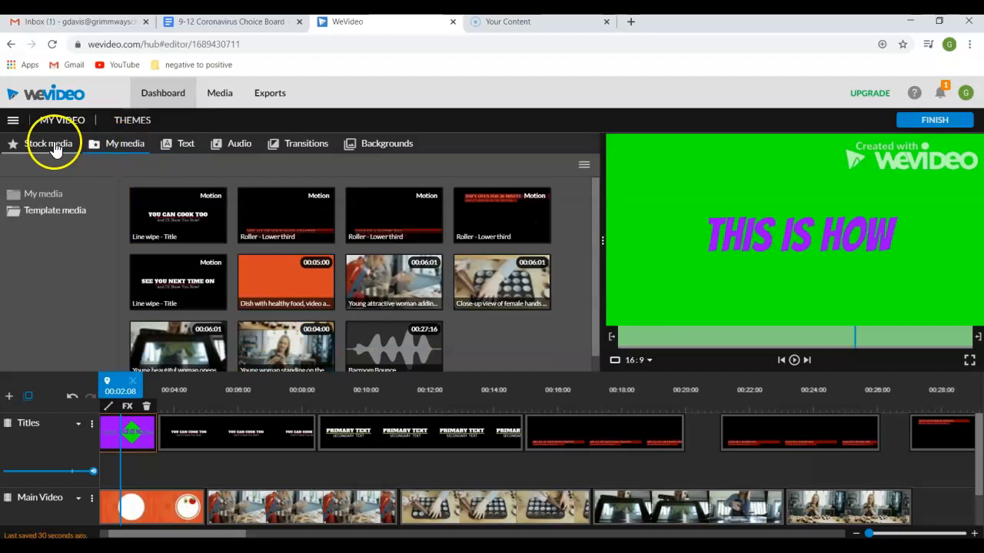
click(153, 91)
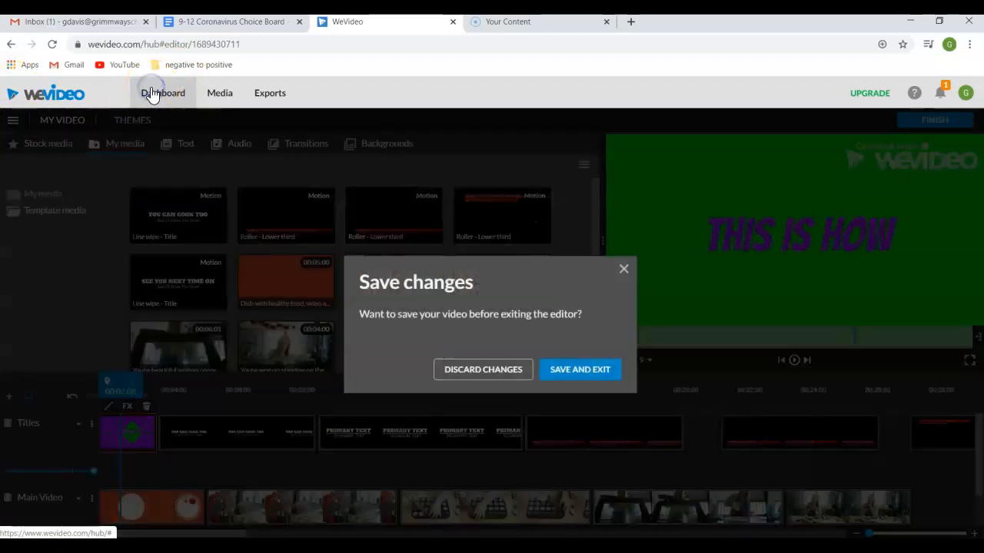
click(500, 370)
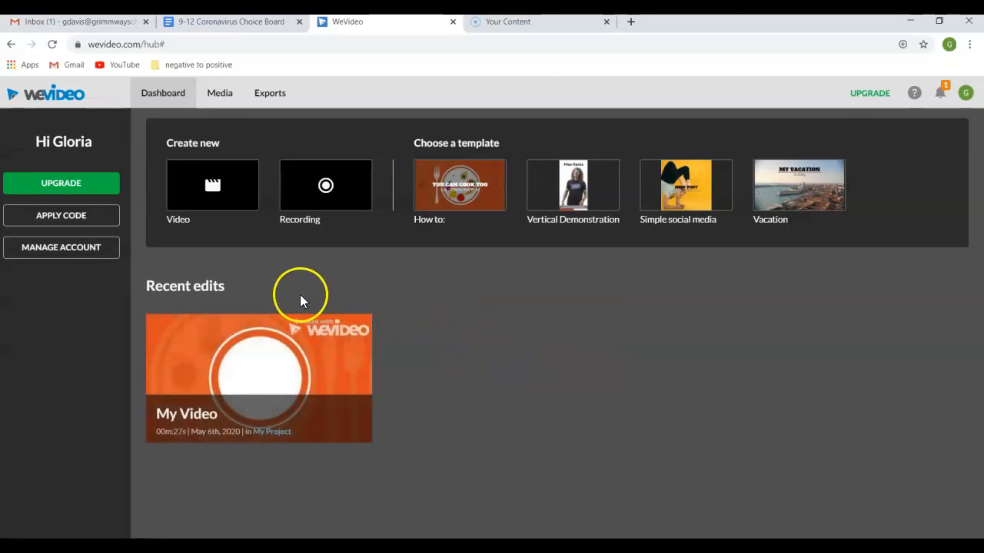
Create a new blank video in Vertical 9:16 format, after comparing it with Horizontal and Square, and open its media import
click(204, 197)
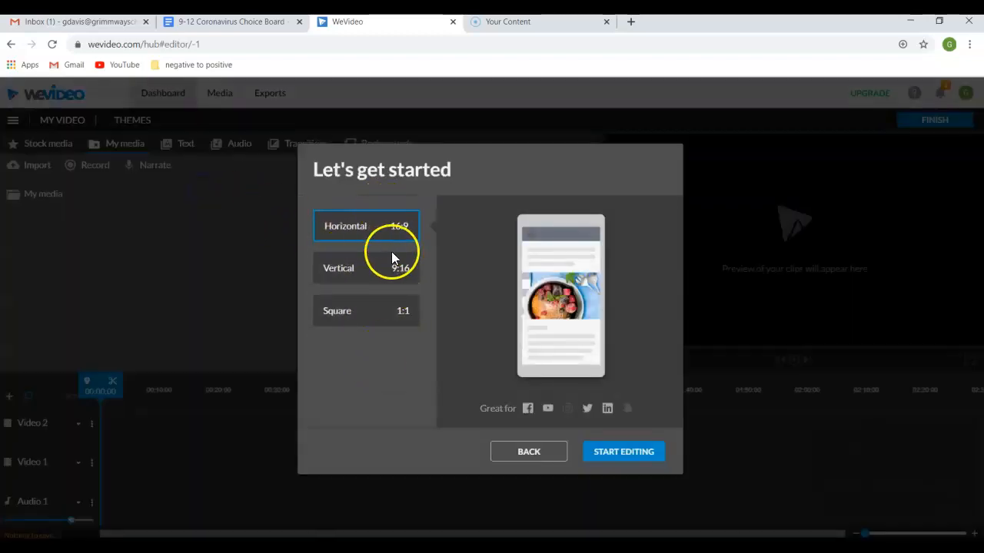
click(366, 277)
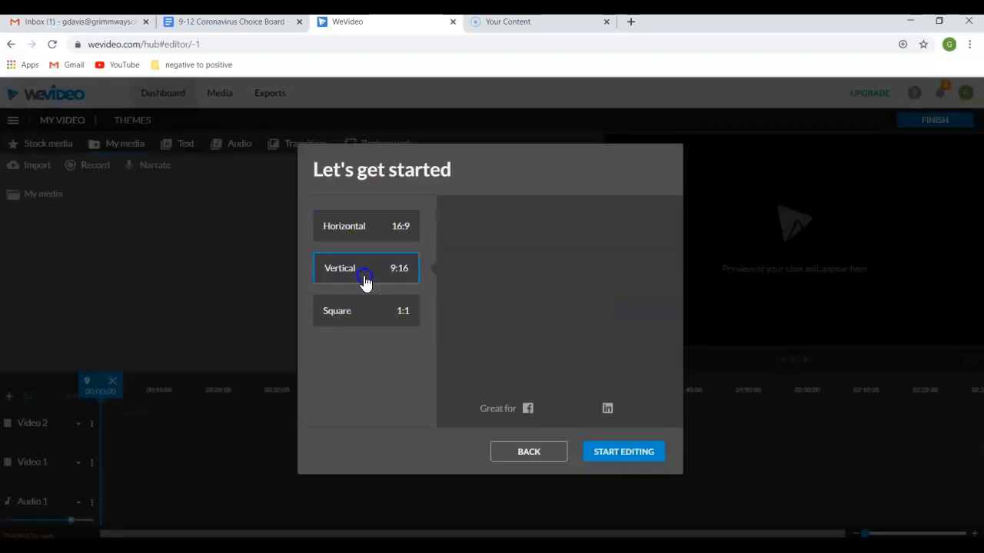
click(395, 235)
click(395, 270)
click(379, 311)
click(376, 269)
click(624, 447)
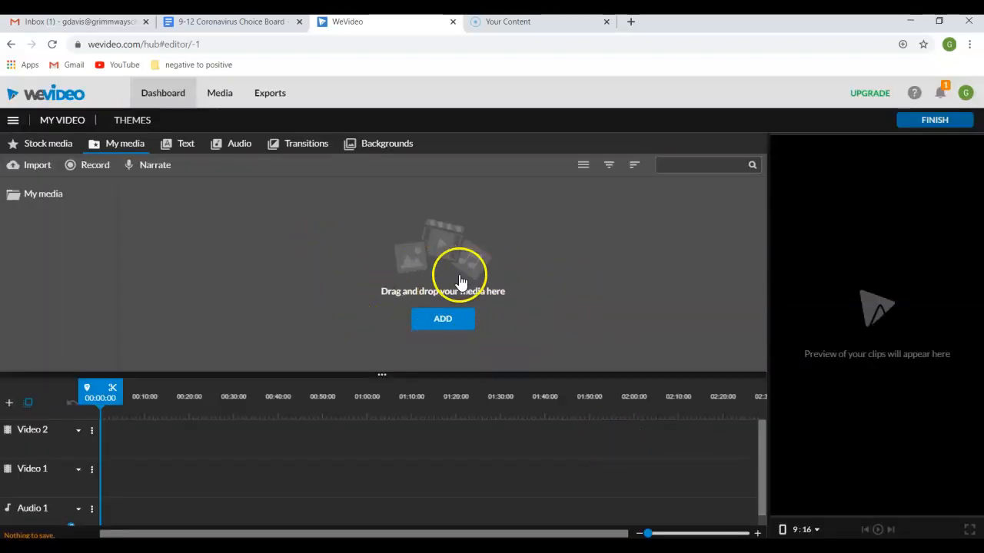
click(446, 320)
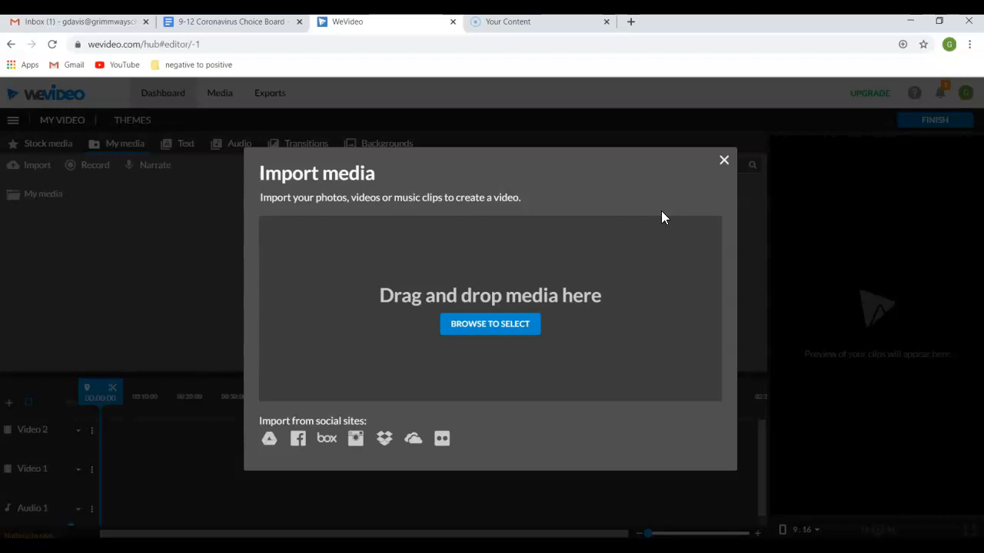
Switch to the 9-12 Coronavirus Choice Board document and review the COVID-19 questions the PSA must answer
click(246, 21)
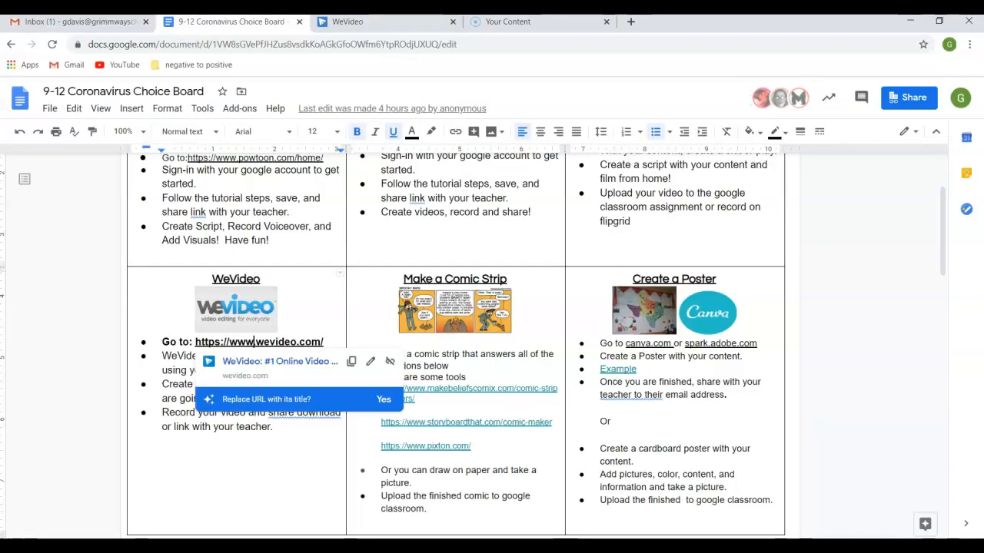
scroll(407, 209, down, 5)
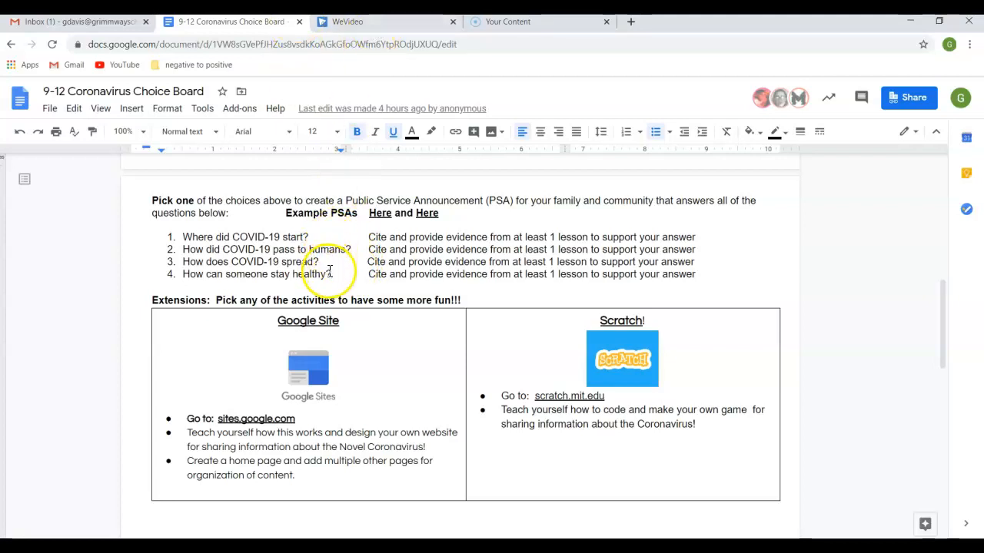
drag(316, 262, 231, 262)
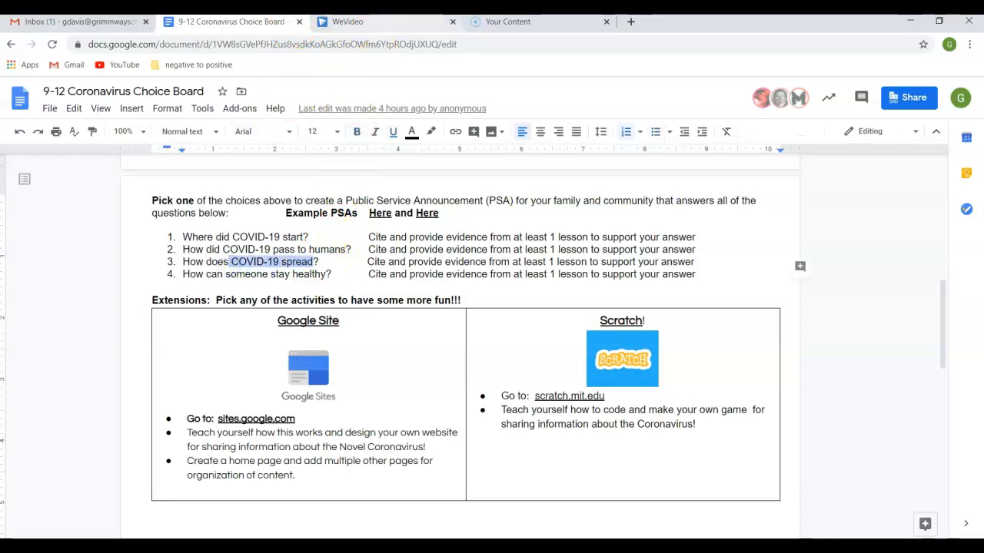
Return to WeVideo and look through the Screenshots folder for media to import, closing the file browser without choosing a file
key(ctrl+Tab)
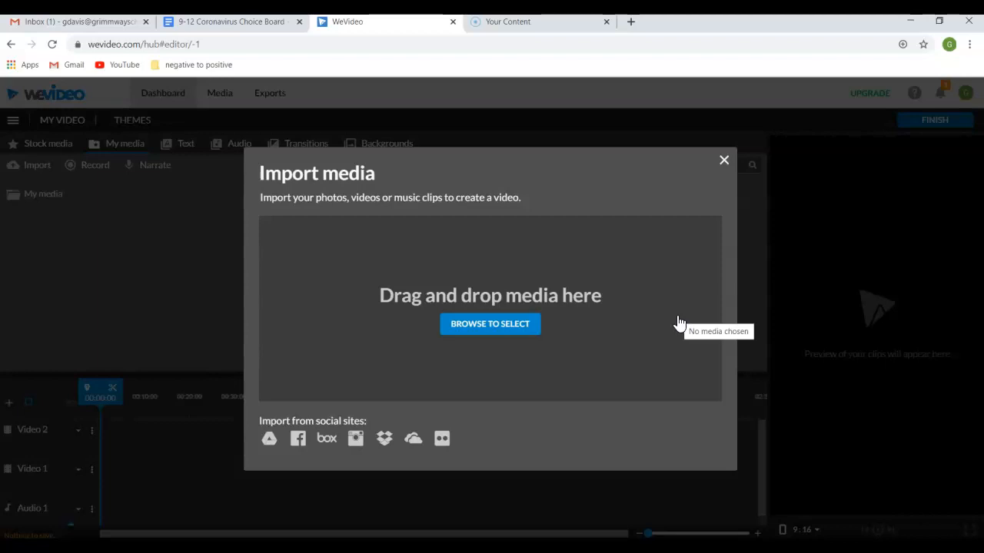
click(624, 304)
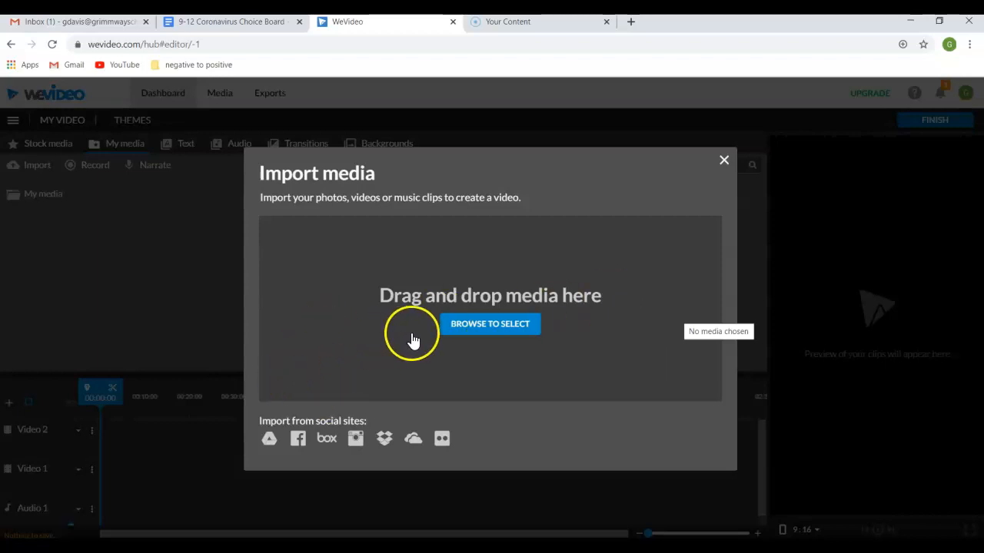
click(467, 330)
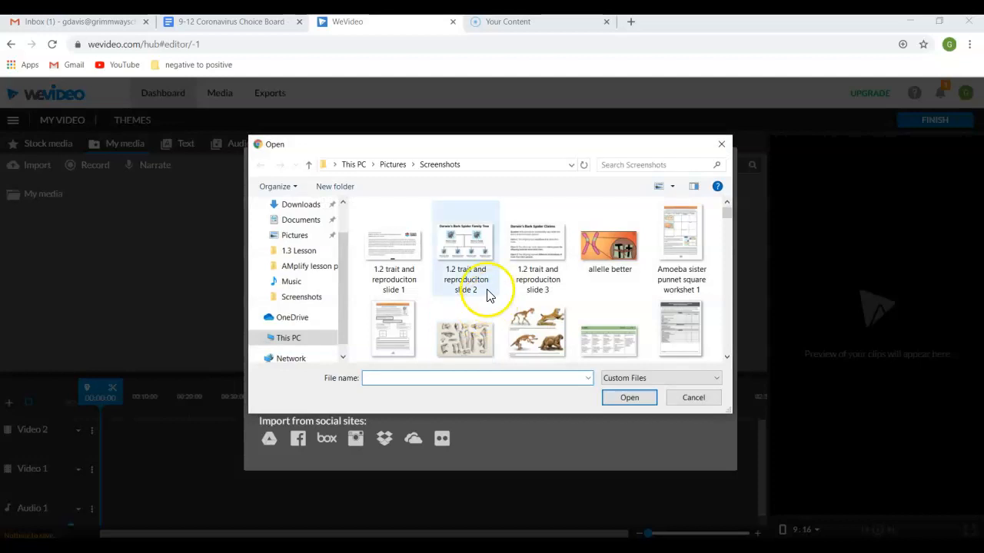
scroll(492, 282, down, 3)
scroll(492, 279, up, 3)
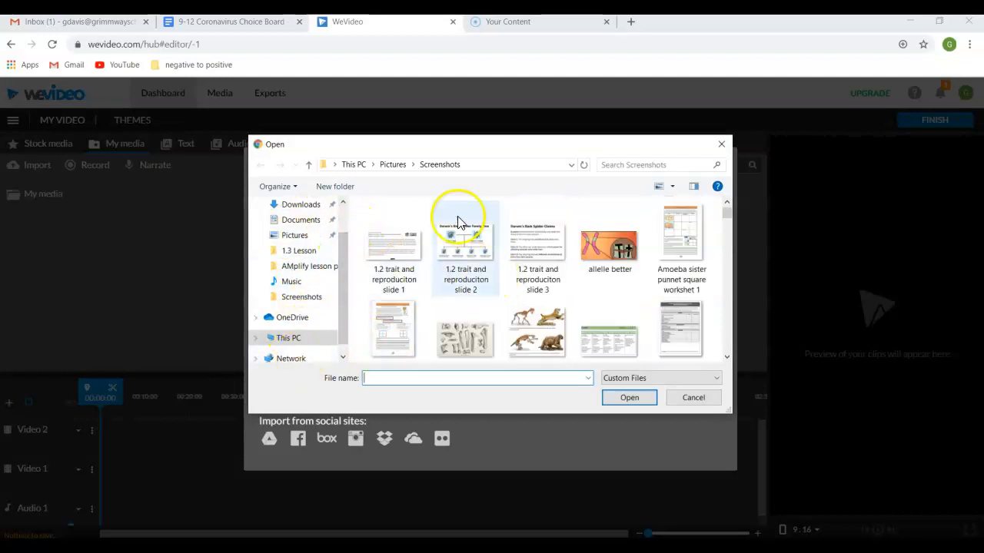
click(722, 145)
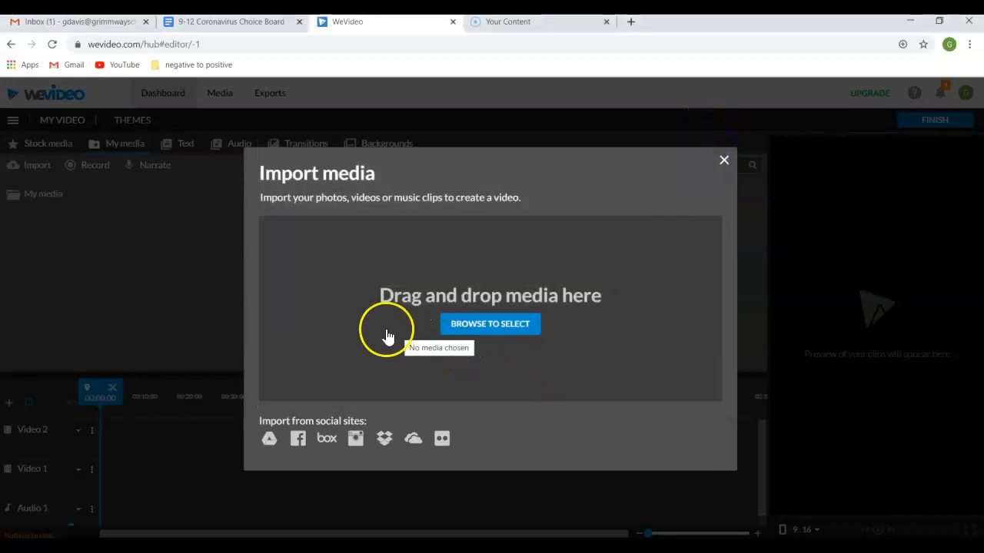
Close the media import without adding files and look over the timeline's video and audio tracks, including the Video 1 track options
click(723, 160)
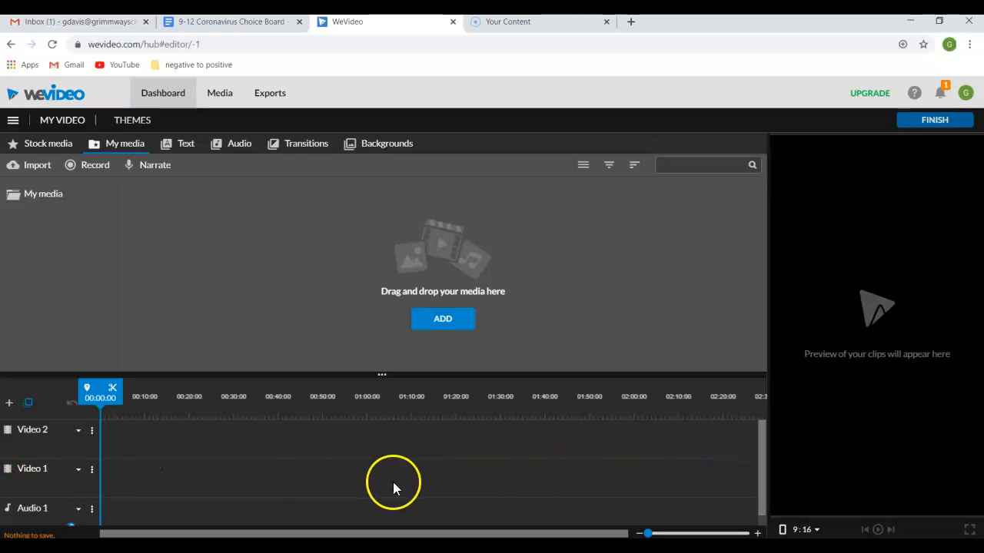
click(92, 469)
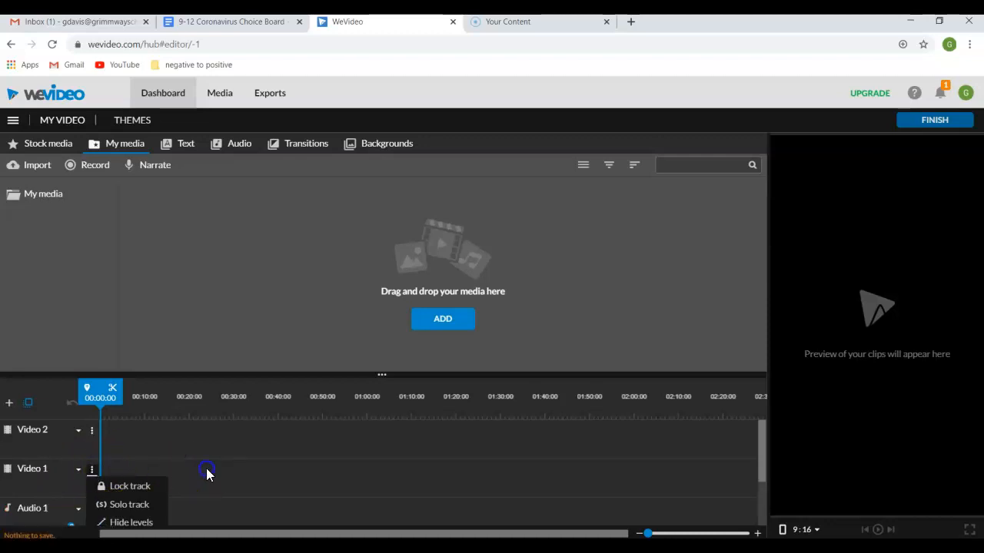
click(129, 473)
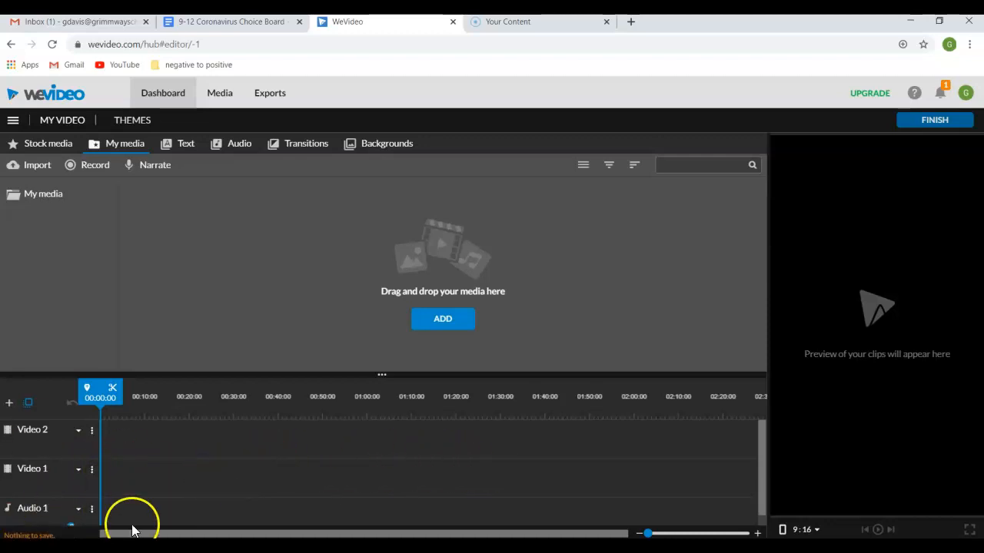
scroll(146, 455, down, 1)
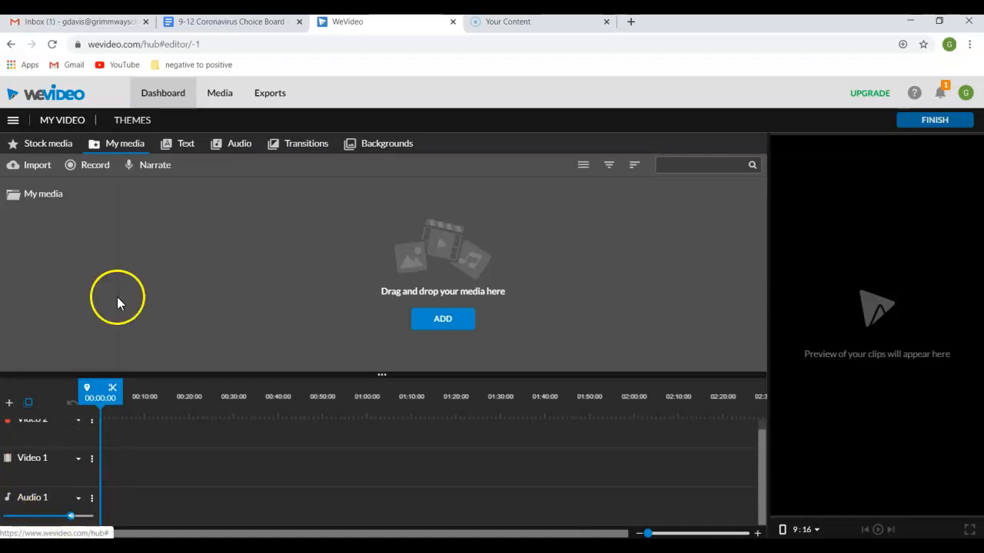
Browse the free music library and preview the Summer Rock and Elevating Force tracks
click(232, 146)
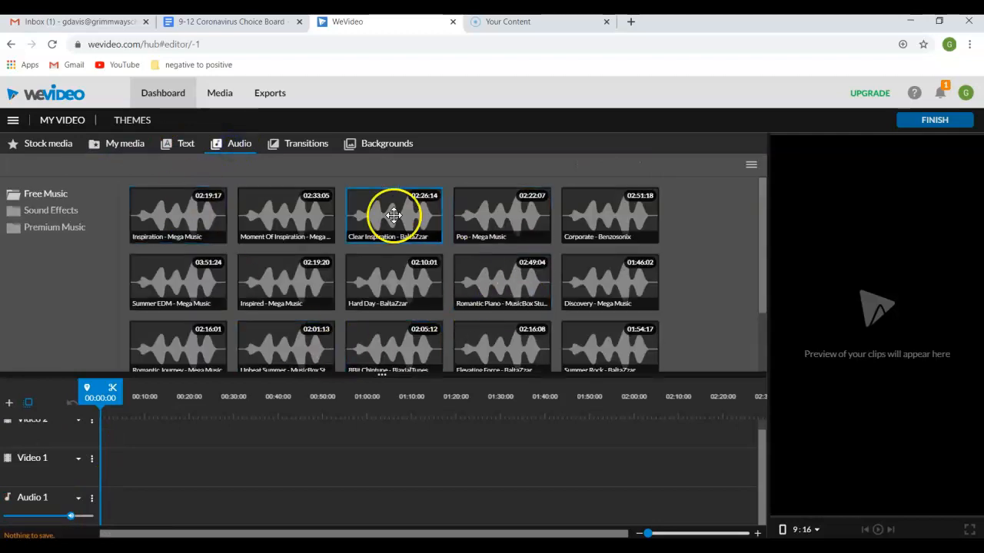
click(614, 359)
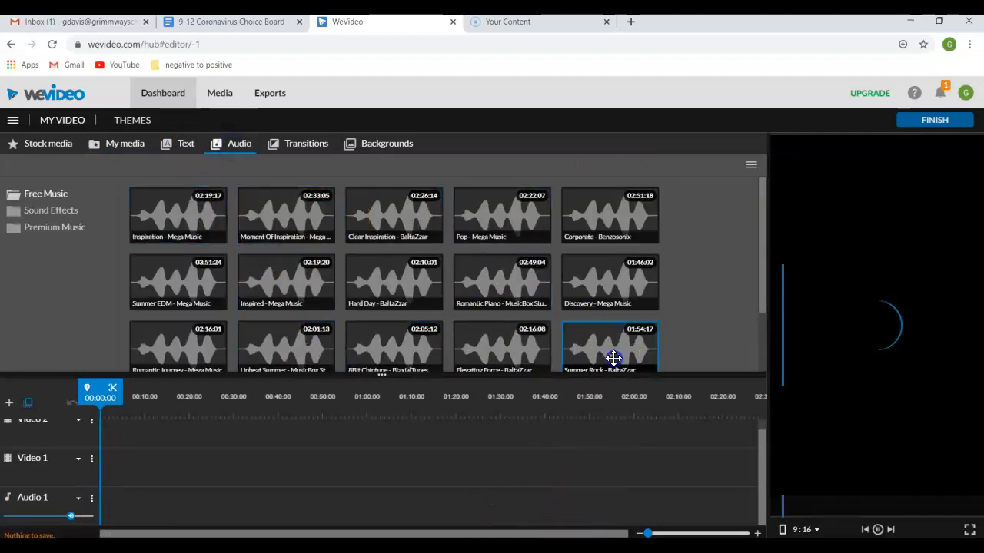
click(600, 352)
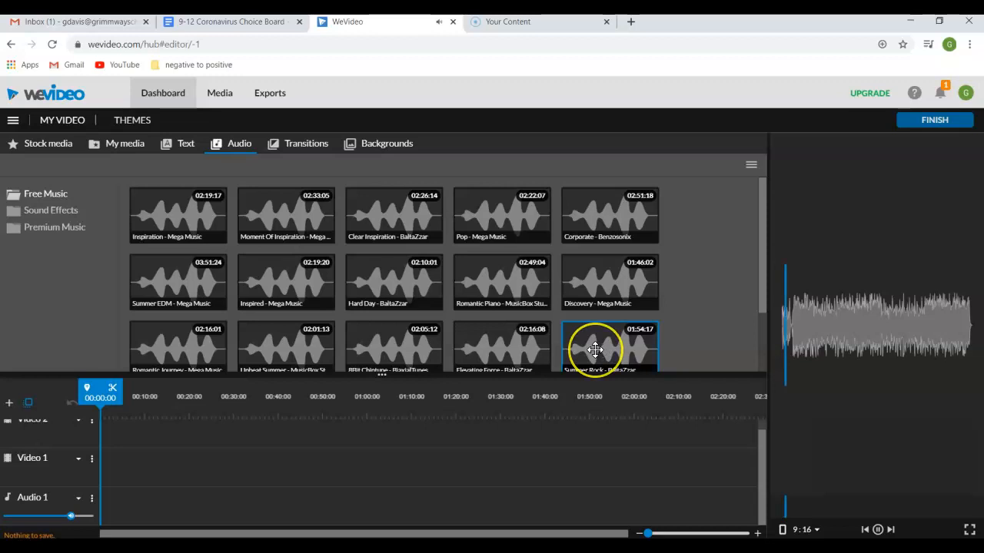
click(520, 346)
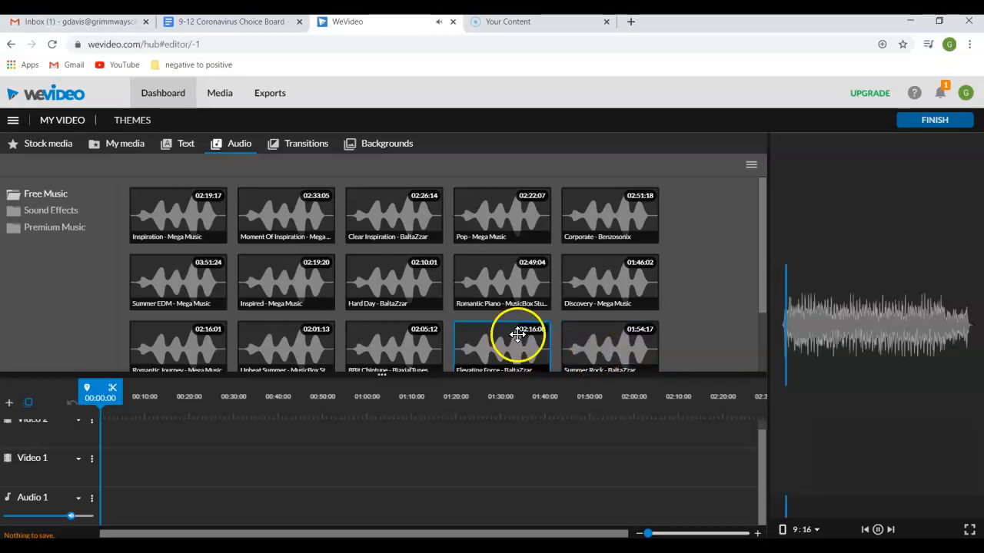
Place the Line wipe - Title motion text on the Video 2 track and view its text and color properties, cancelling without edits
click(199, 152)
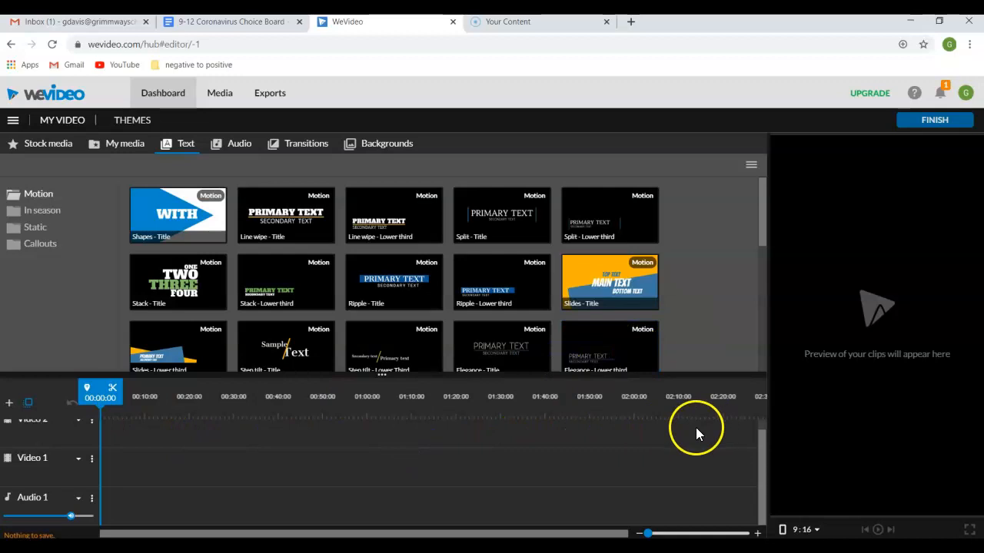
drag(281, 220, 131, 447)
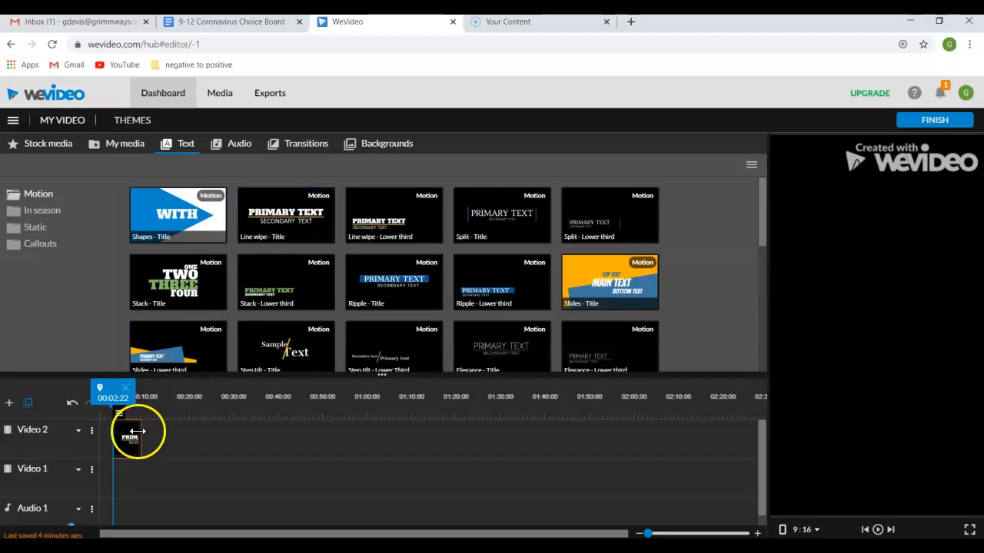
mouse_move(122, 421)
click(122, 397)
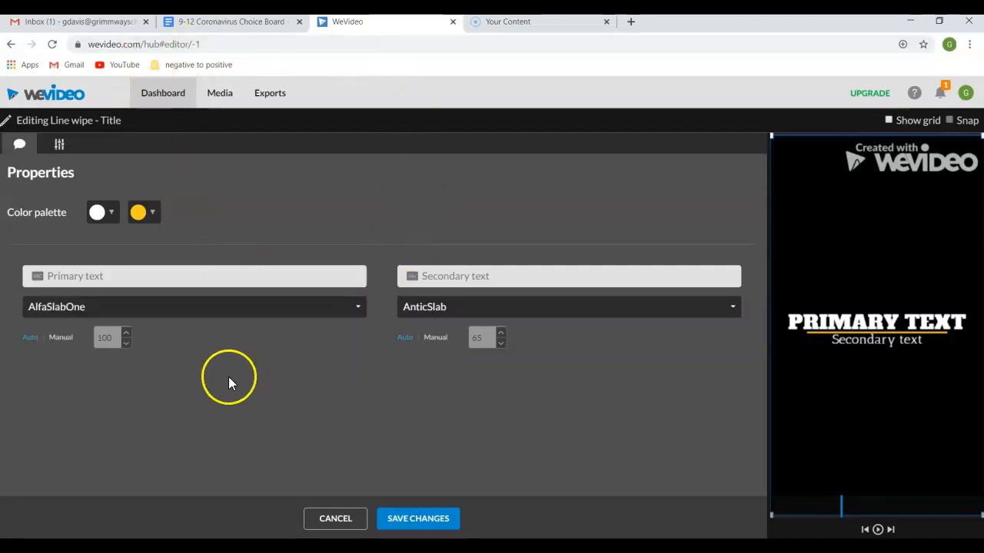
click(332, 520)
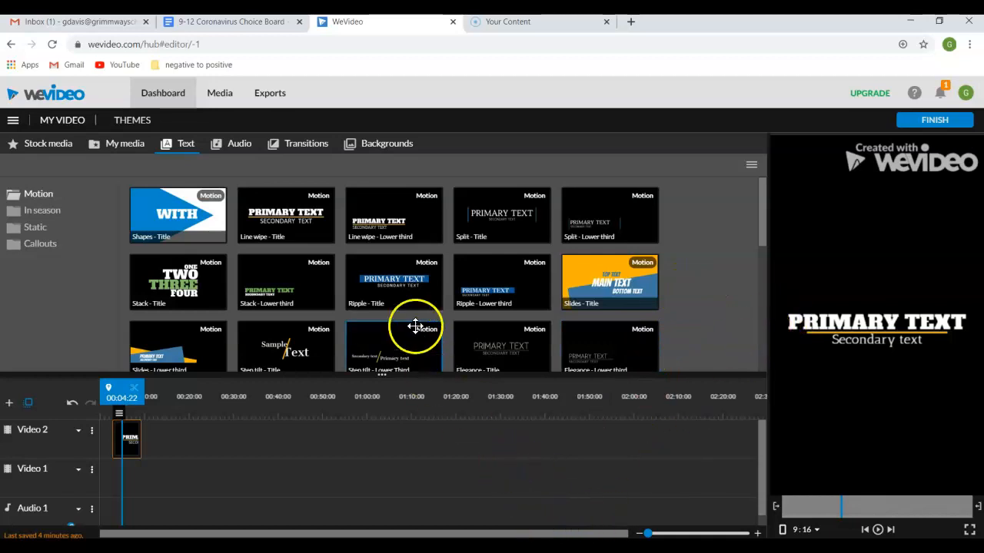
Leave the editor without saving the video and view the exports page
click(266, 98)
click(484, 375)
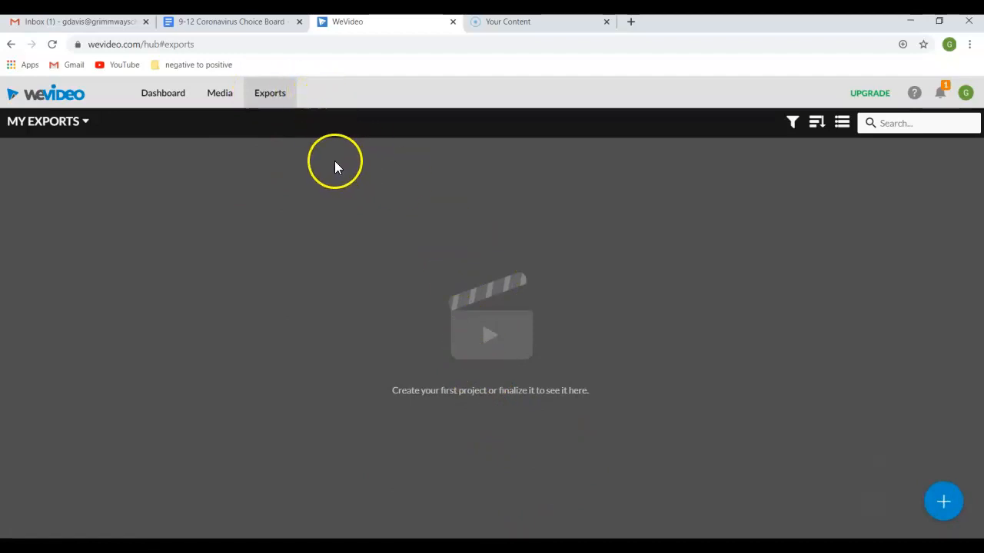
Switch to the 9-12 Coronavirus Choice Board document and review the WeVideo activity's instructions for recording and sharing
click(231, 21)
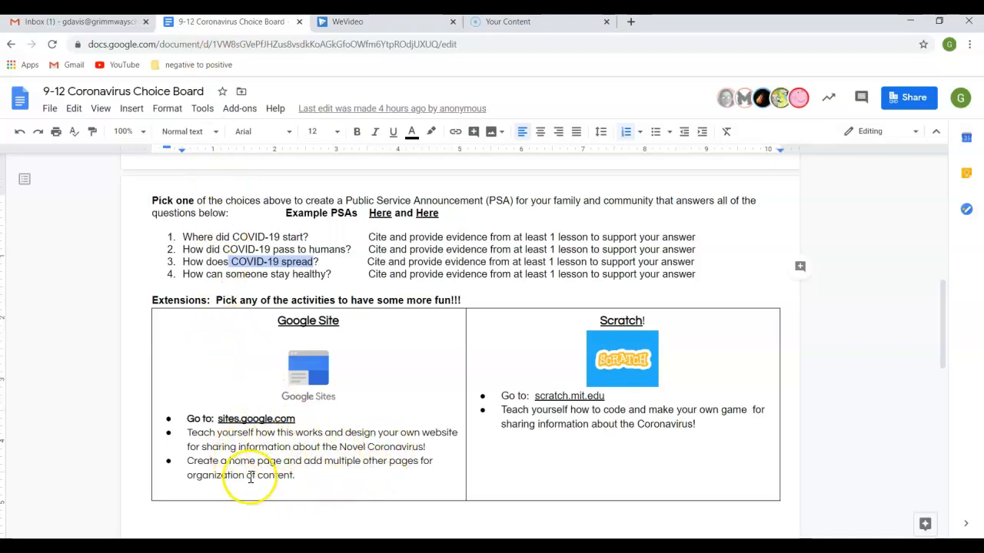
scroll(368, 402, up, 4)
scroll(370, 403, up, 1)
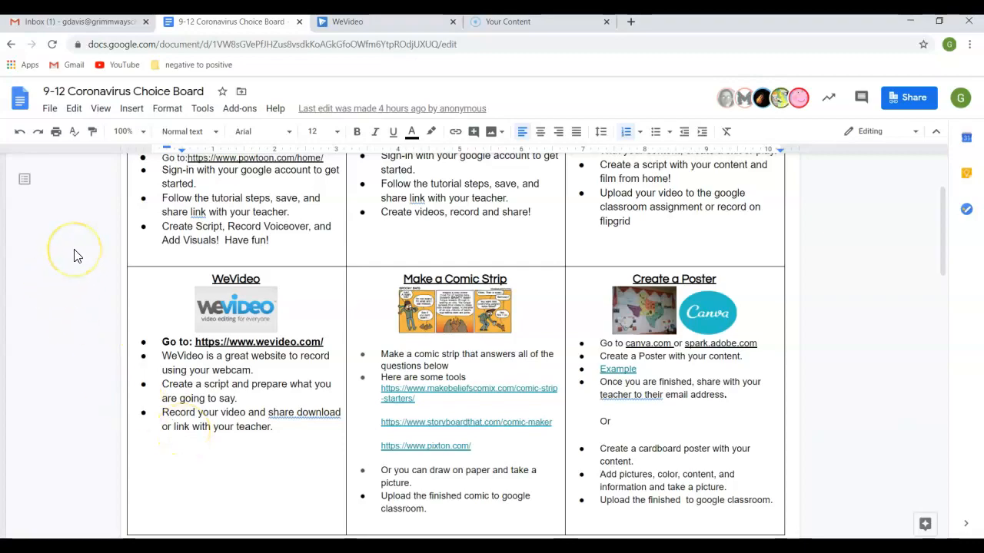
Return to the WeVideo dashboard and view the source options for a new recording, cancelling without choosing one
click(353, 22)
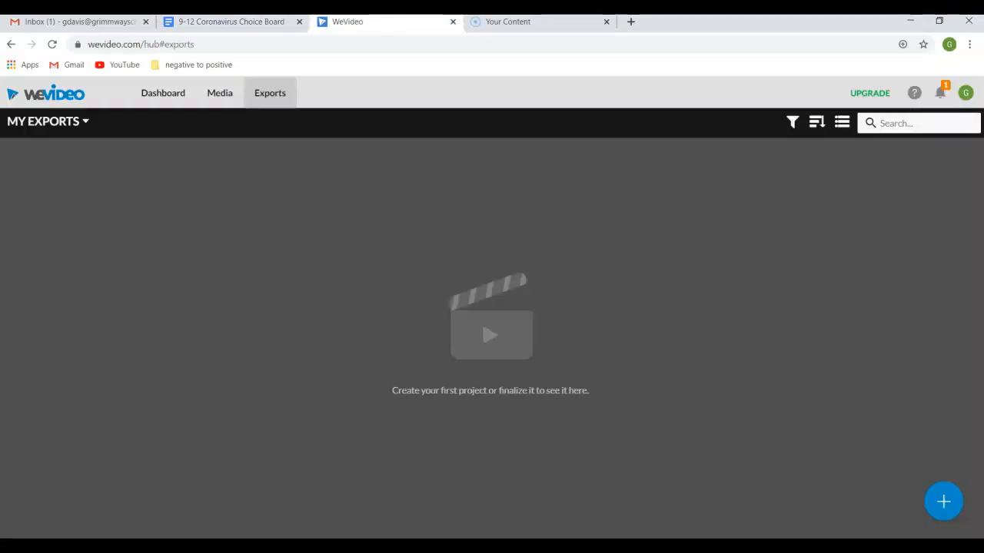
click(156, 93)
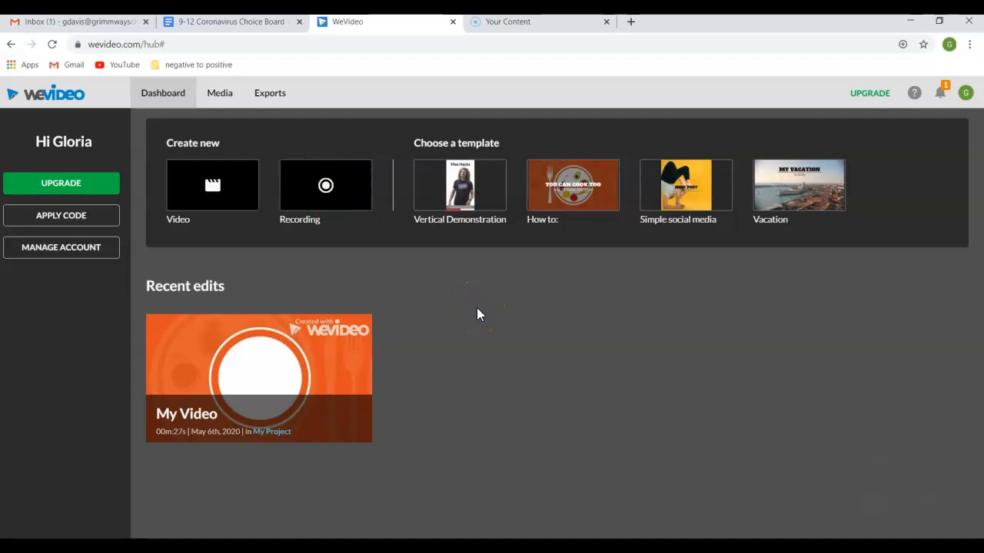
click(338, 198)
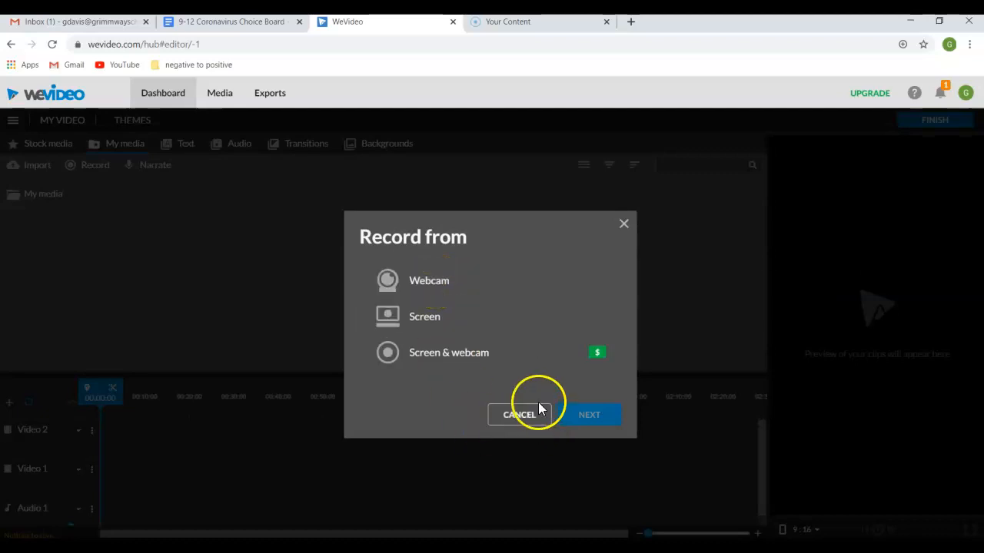
click(511, 420)
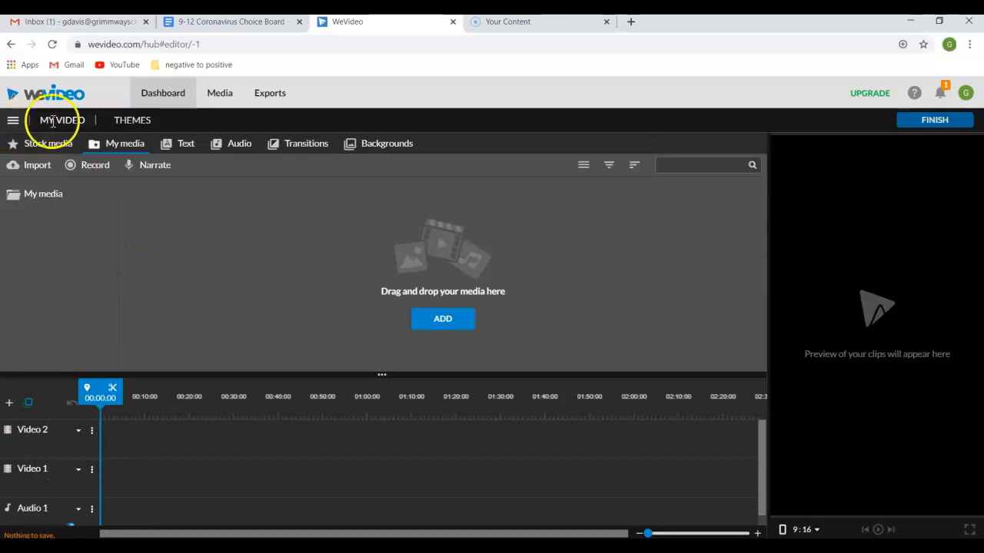
View the format choices for a new edit and go back without starting it
click(13, 120)
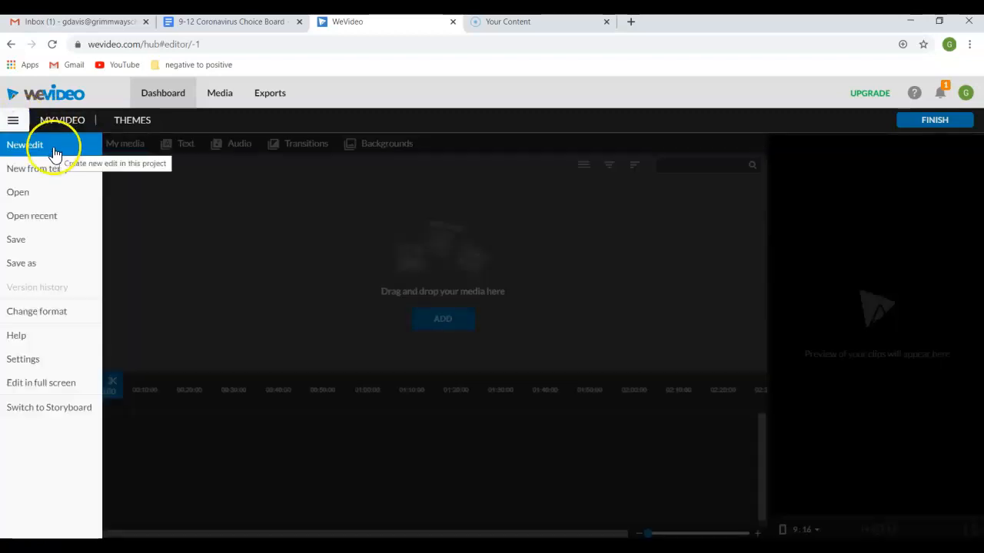
click(40, 146)
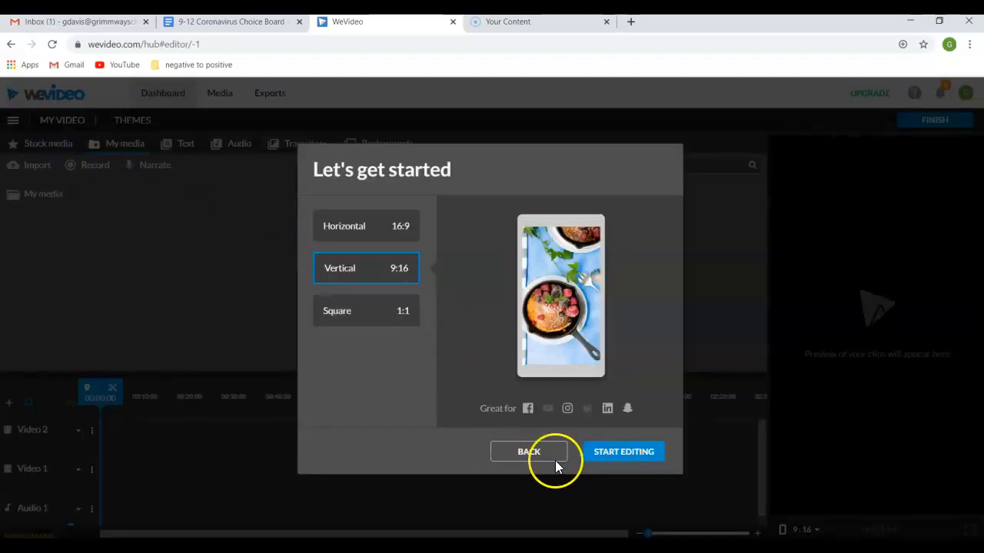
click(534, 453)
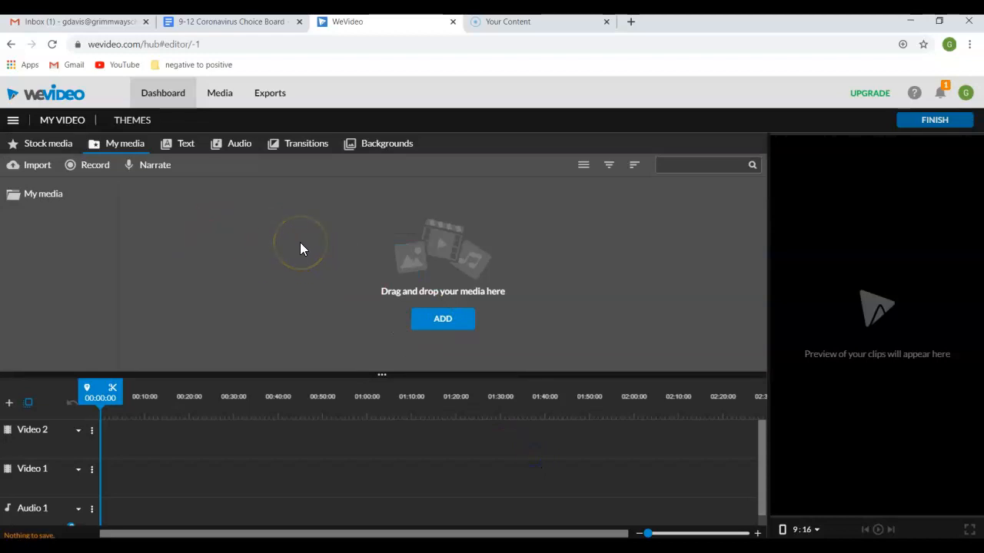